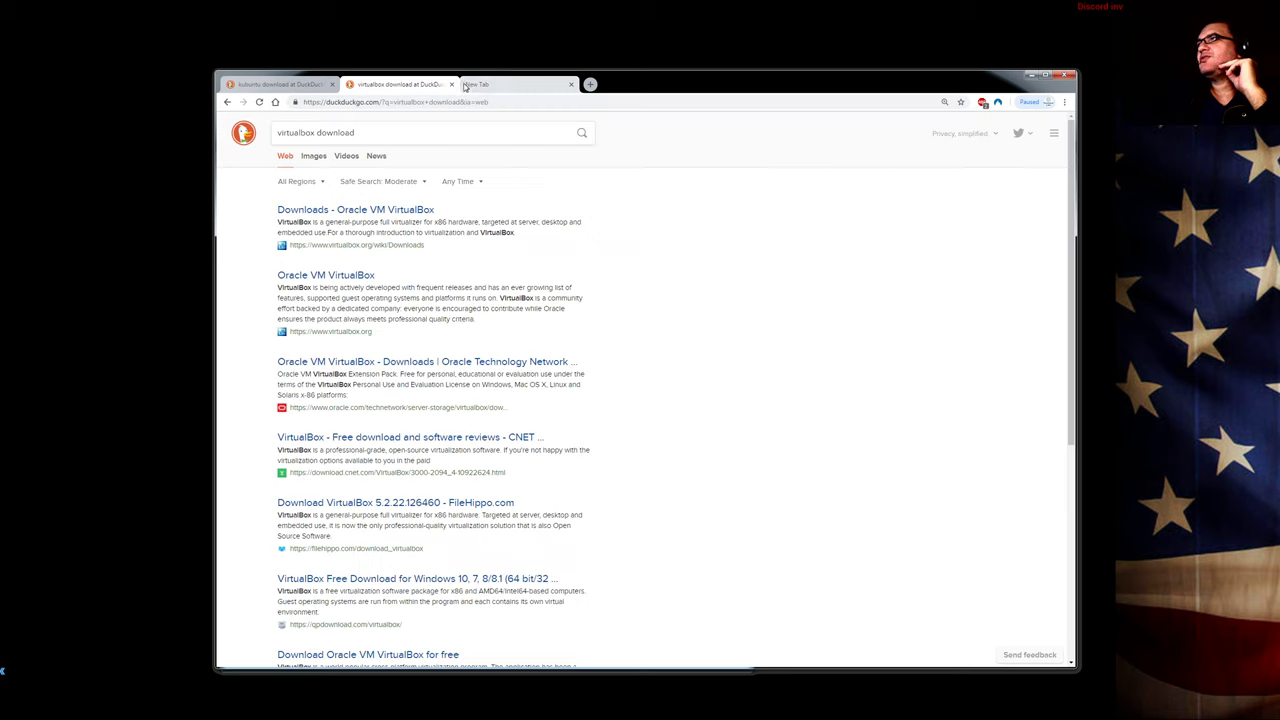
# - Download the VirtualBox 5.2.22 platform package for Windows hosts from the Oracle VM VirtualBox downloads page and keep the file
pyautogui.click(480, 85)
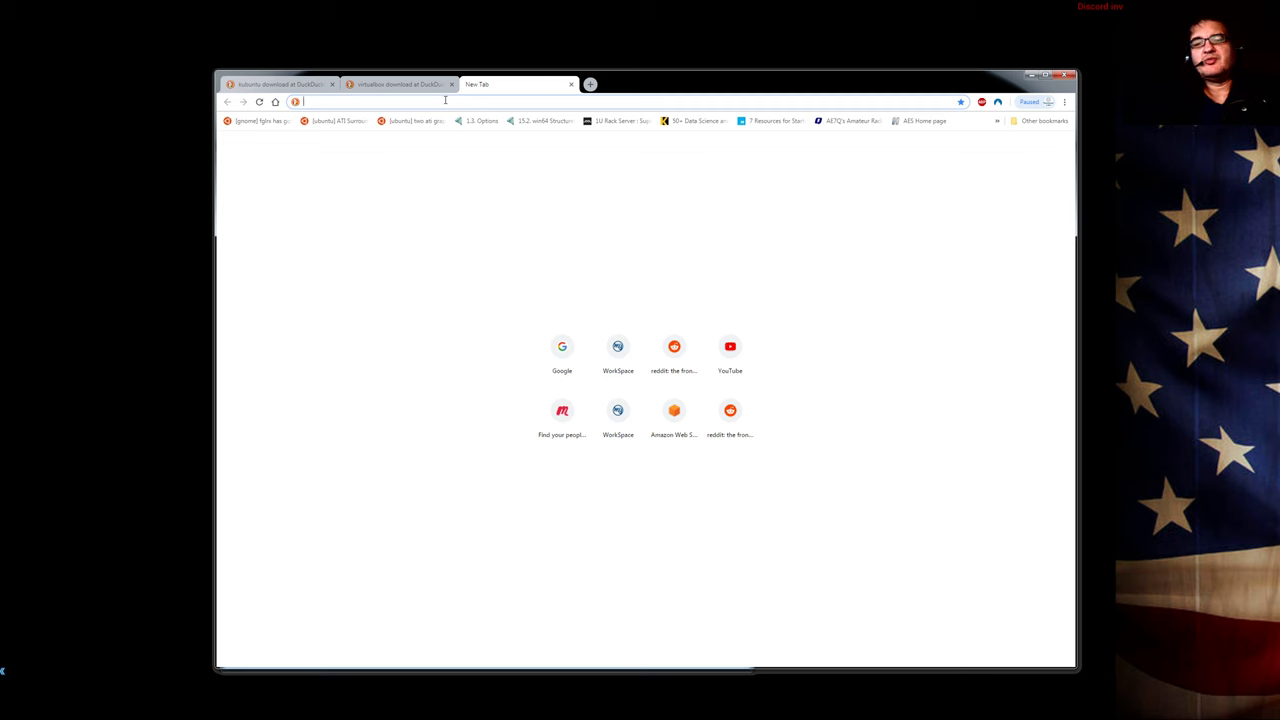
pyautogui.click(426, 82)
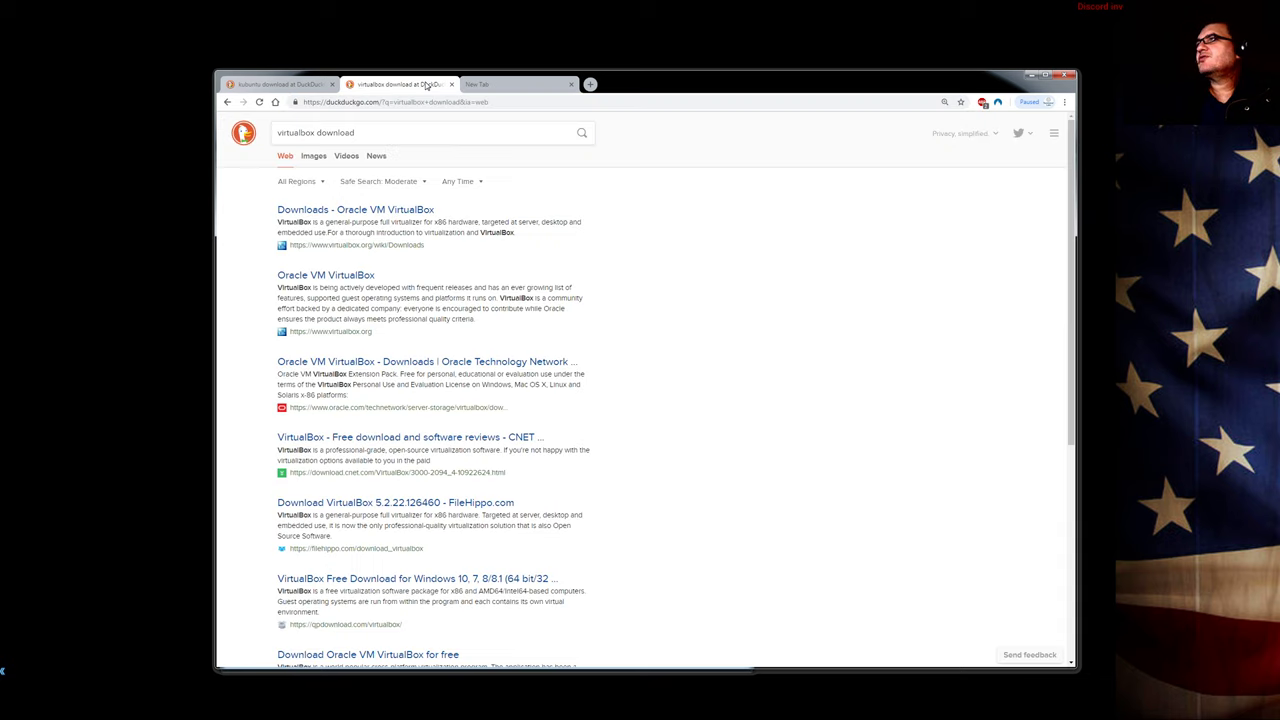
pyautogui.click(471, 208)
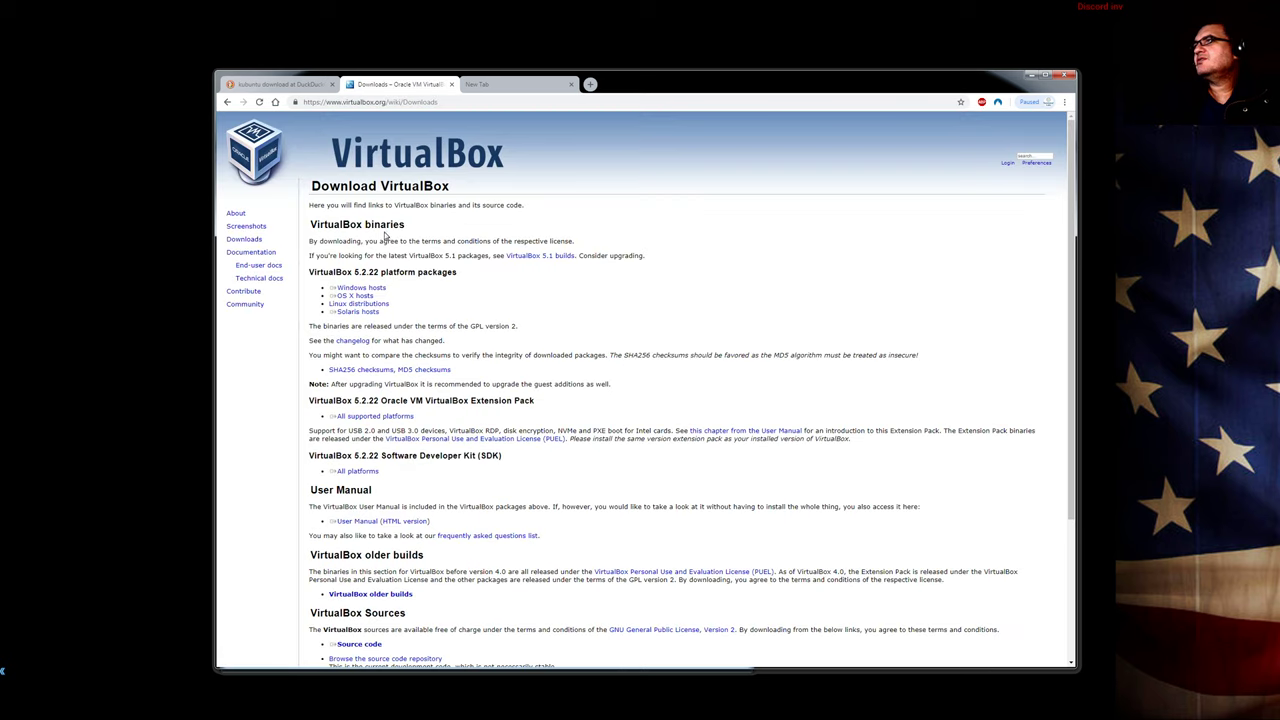
pyautogui.click(370, 289)
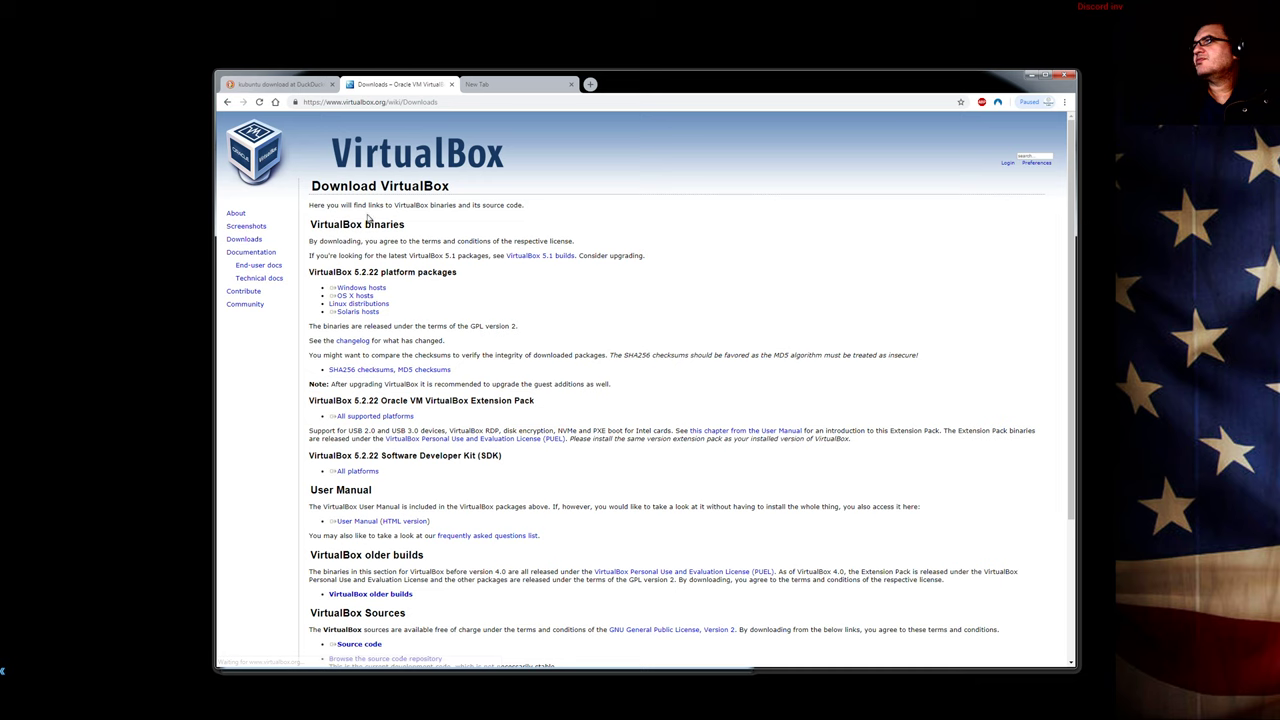
pyautogui.click(376, 290)
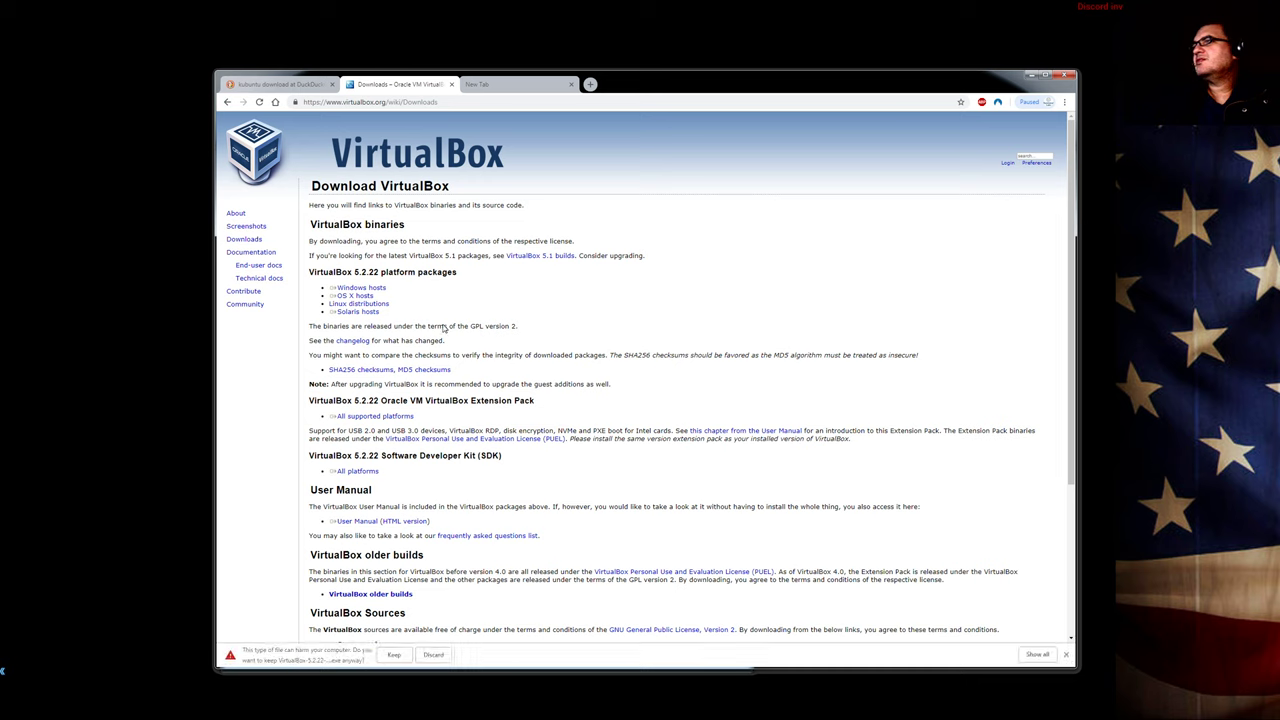
pyautogui.click(395, 656)
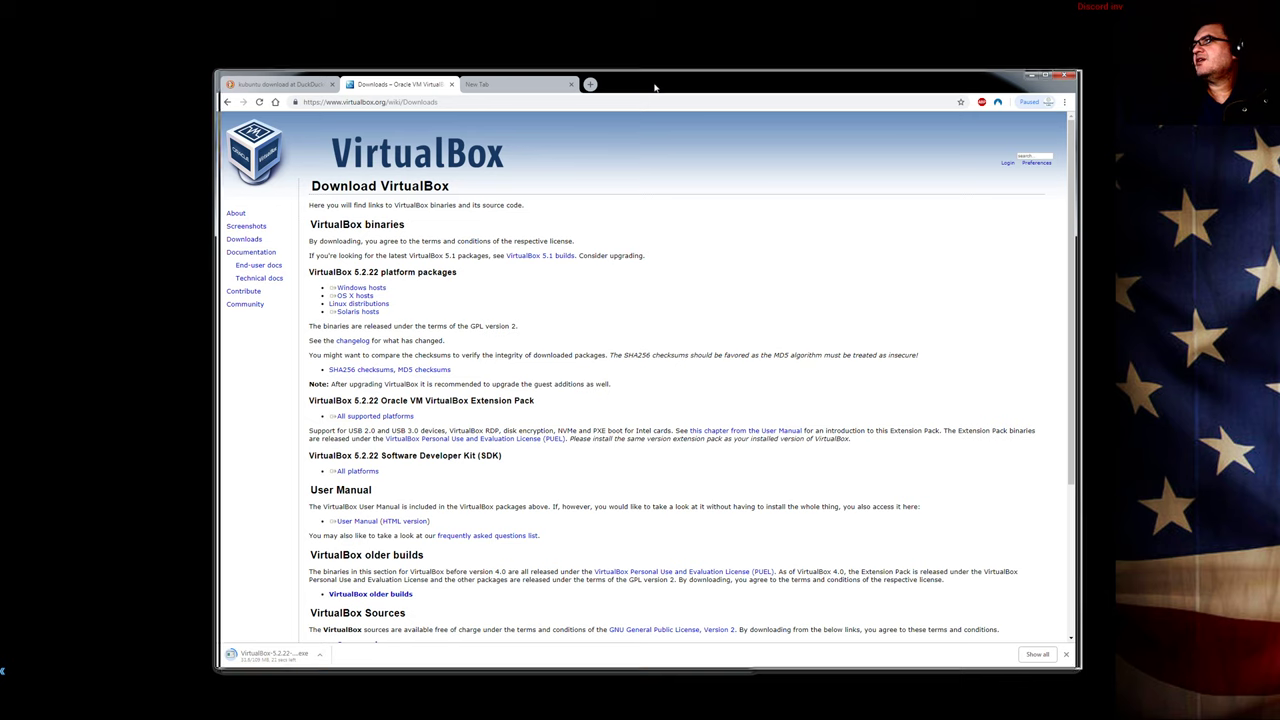
# - Move the browser window aside to uncover the VirtualBox Manager and reposition the manager window next to it
pyautogui.moveTo(561, 88); pyautogui.dragTo(751, 97)
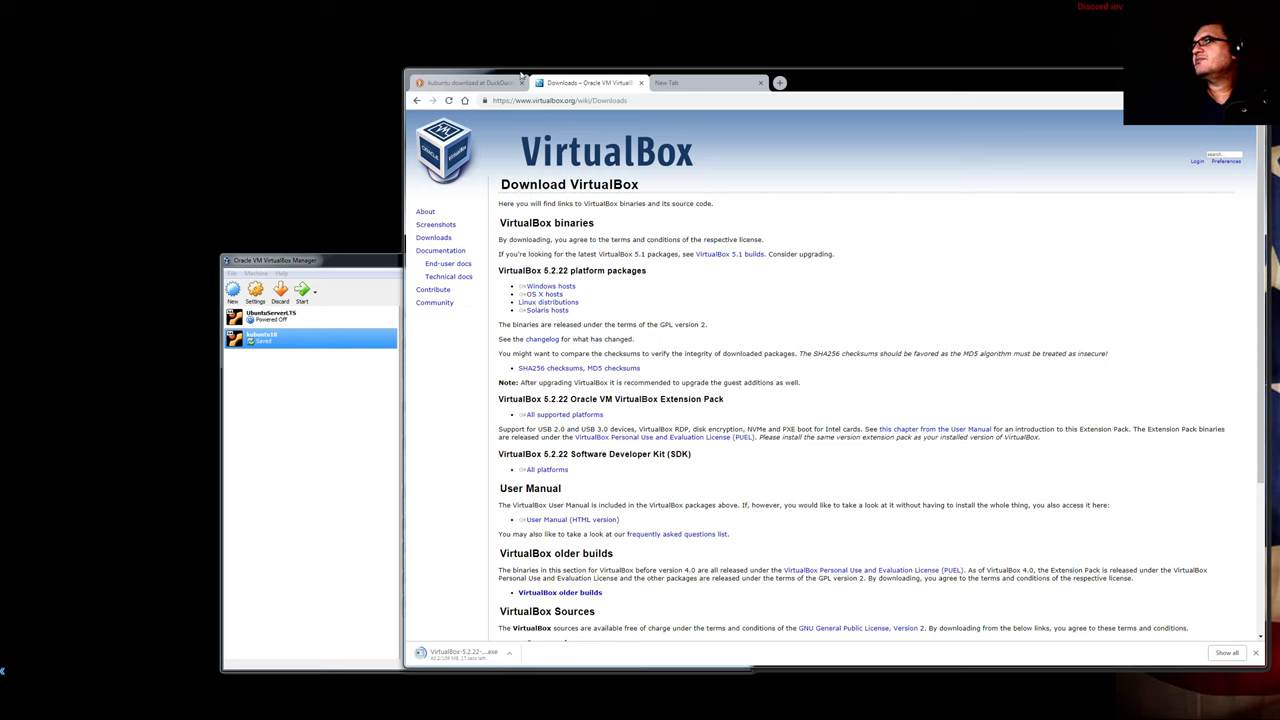
pyautogui.moveTo(520, 75); pyautogui.dragTo(736, 107)
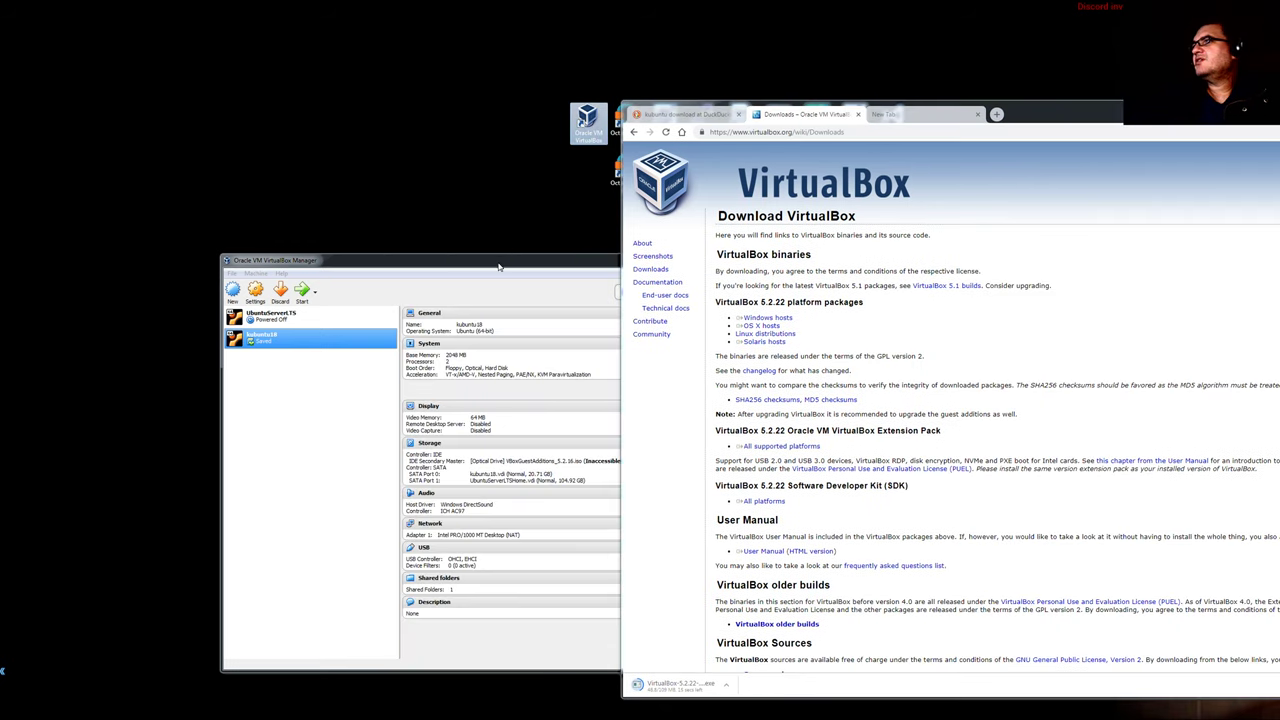
pyautogui.moveTo(499, 267); pyautogui.dragTo(365, 88)
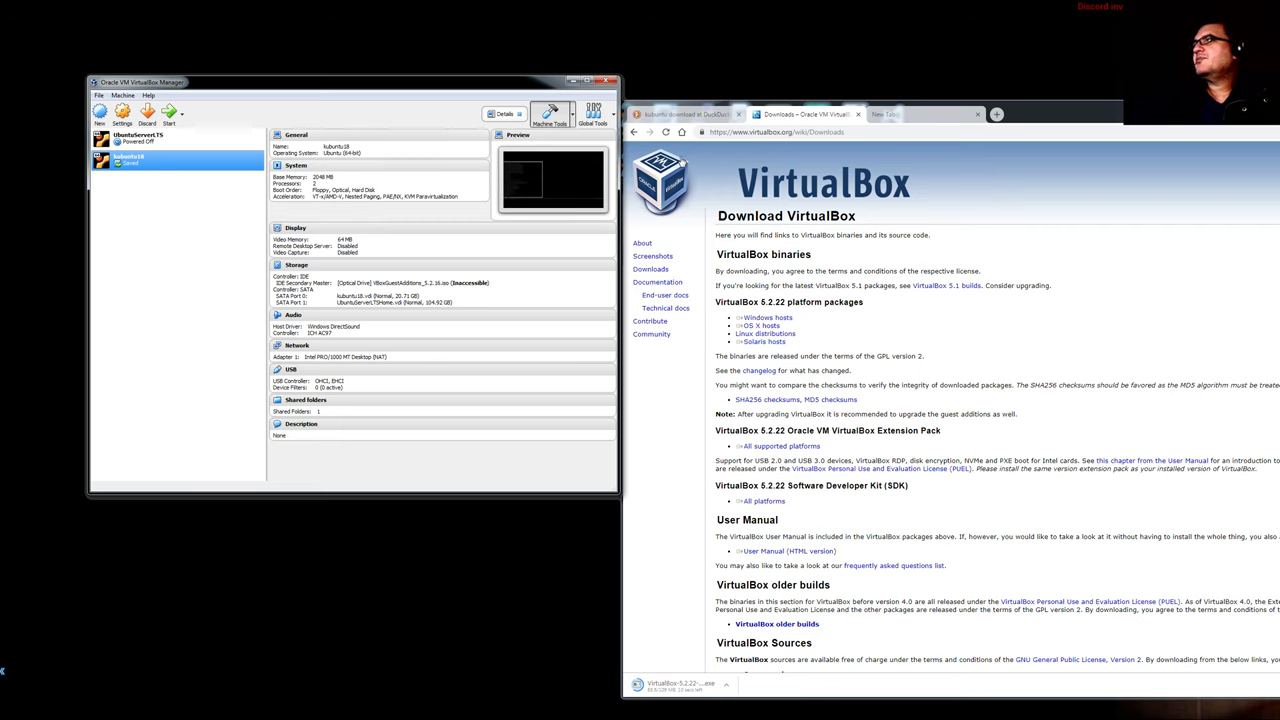
# - Cancel the running VirtualBox installer download
pyautogui.click(685, 114)
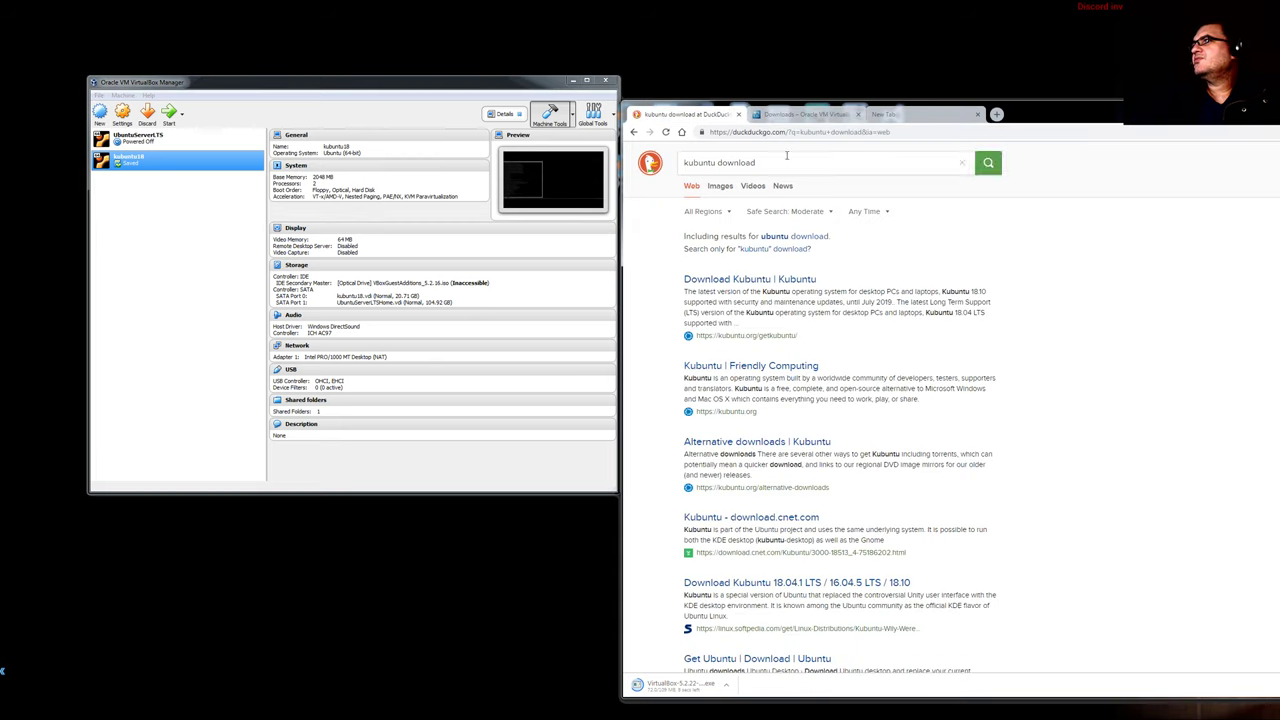
pyautogui.click(822, 118)
pyautogui.click(726, 684)
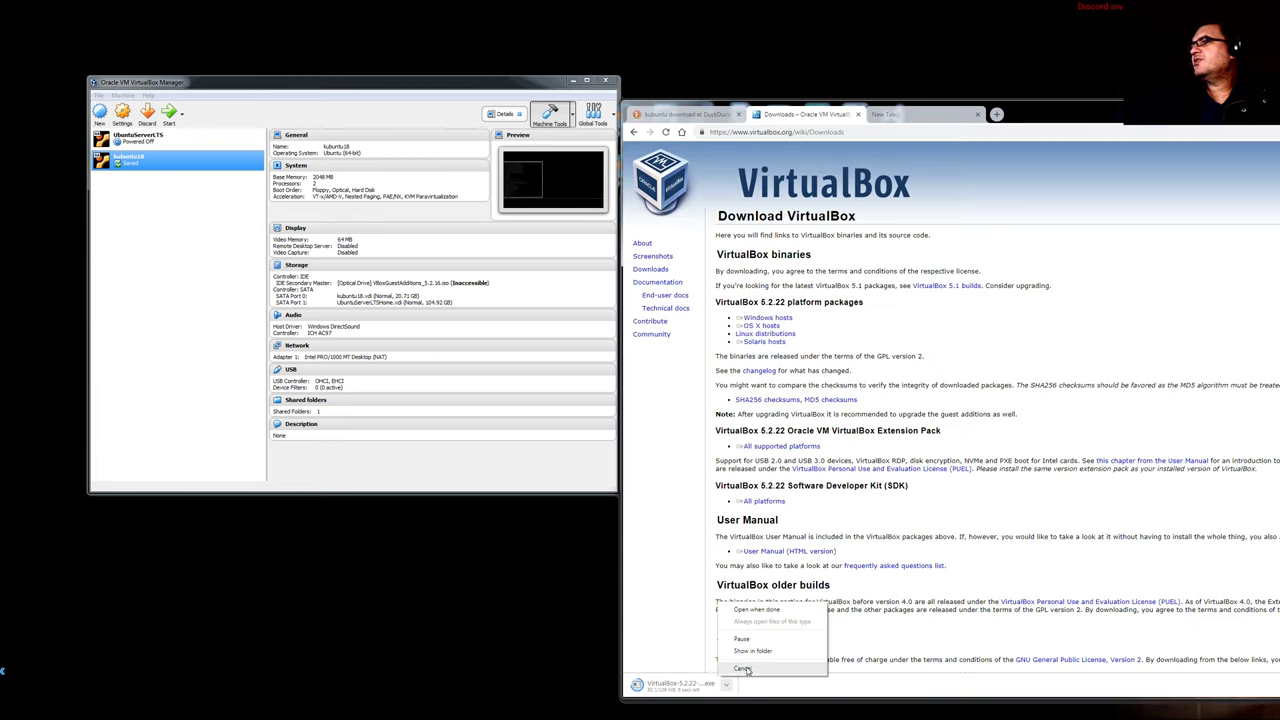
pyautogui.click(746, 670)
# - Open the Download Kubuntu page from the search results and narrow the browser window to sit beside the VirtualBox Manager
pyautogui.click(710, 117)
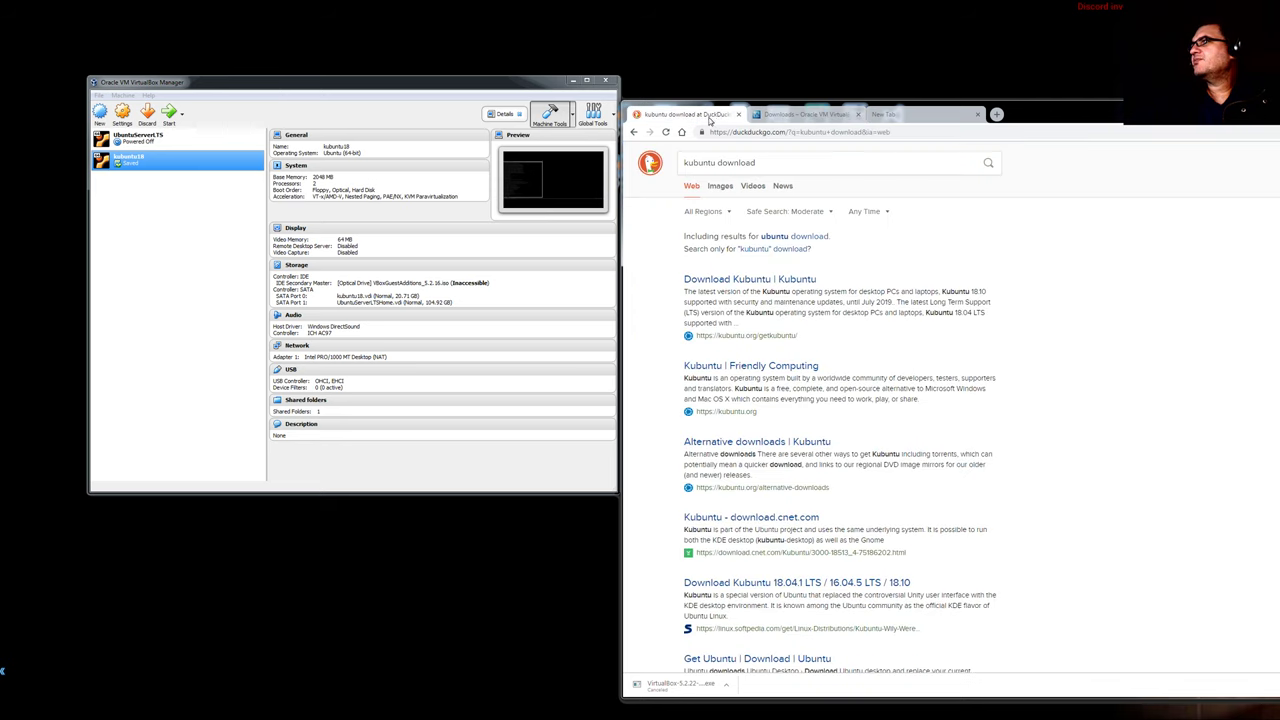
pyautogui.click(785, 280)
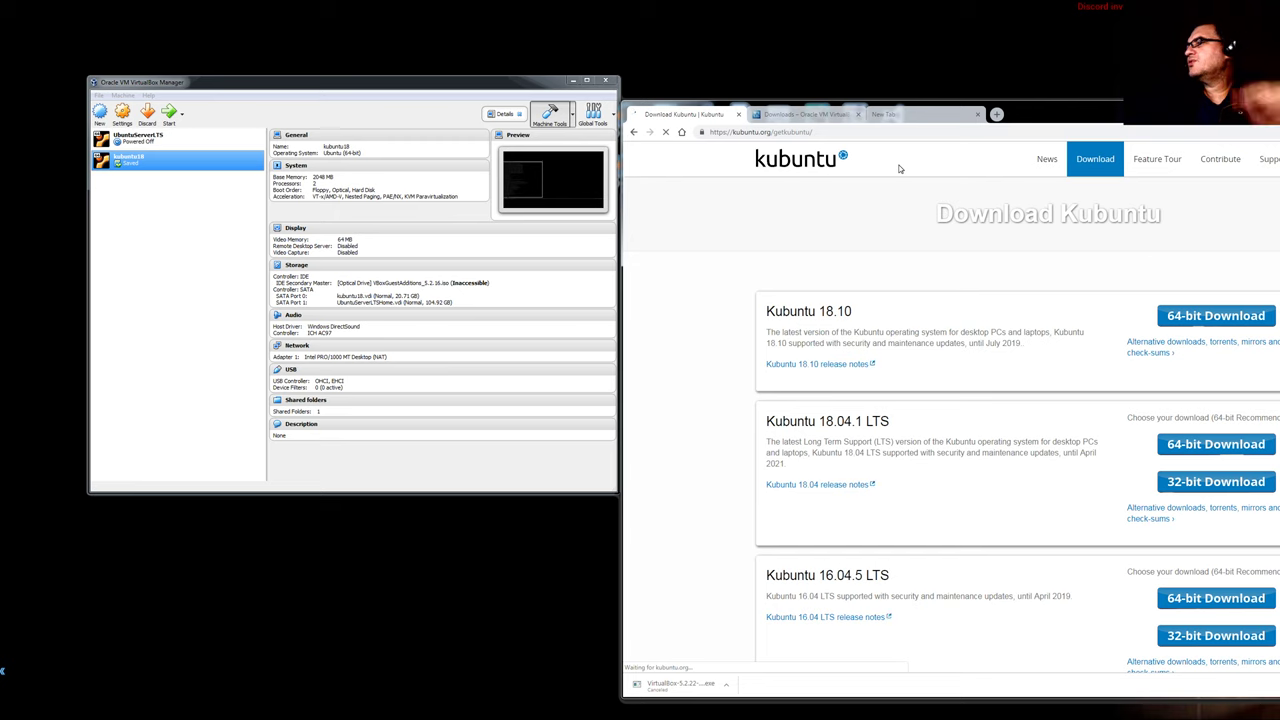
pyautogui.moveTo(1038, 116); pyautogui.dragTo(800, 53)
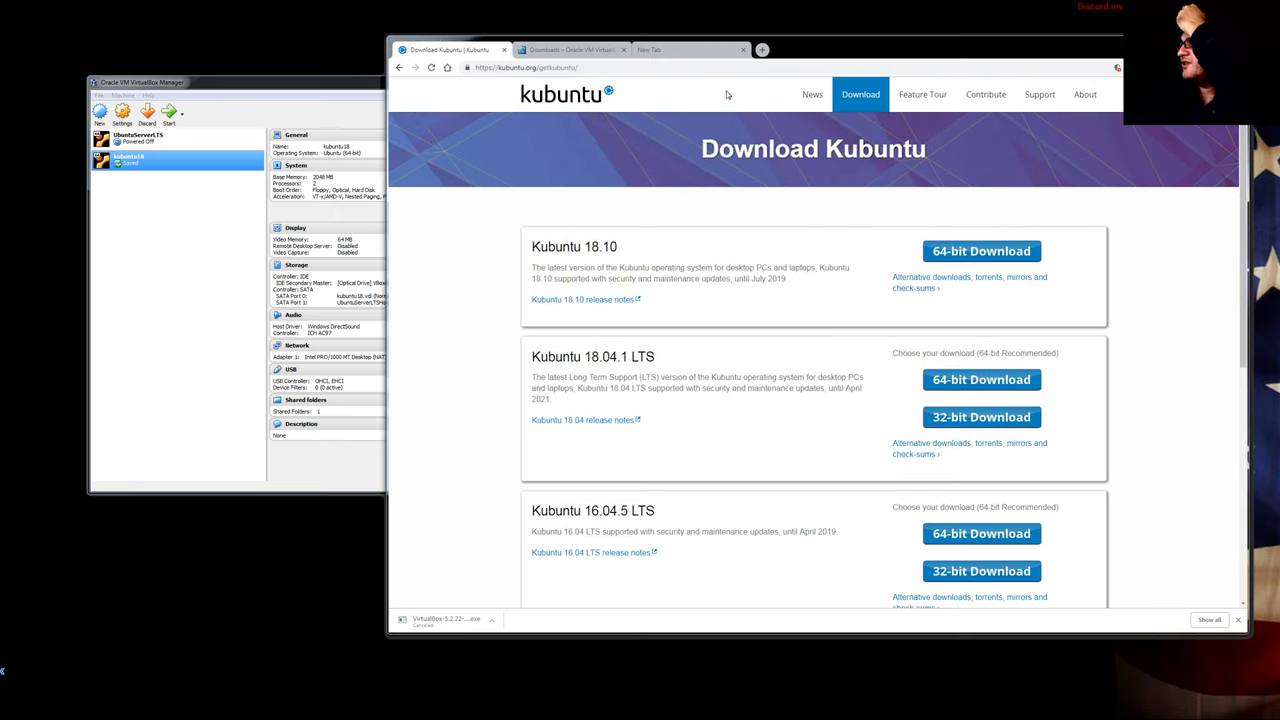
pyautogui.click(380, 112)
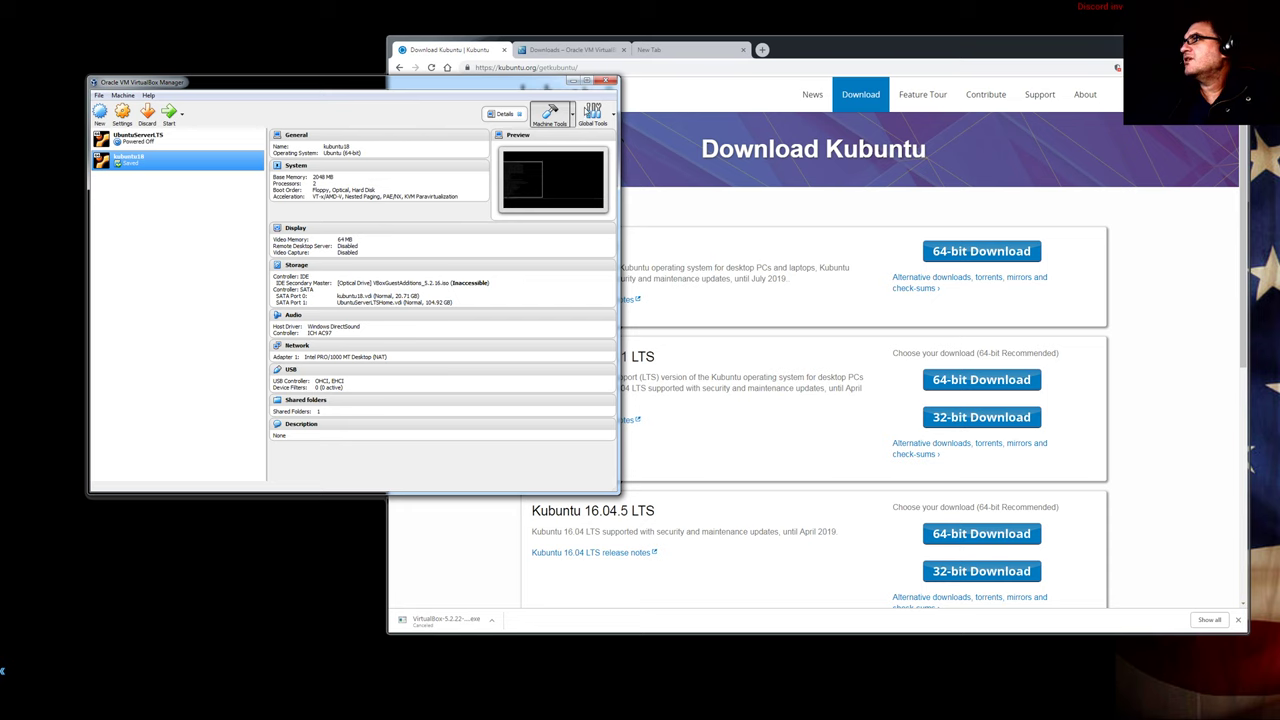
pyautogui.click(698, 97)
pyautogui.click(386, 104)
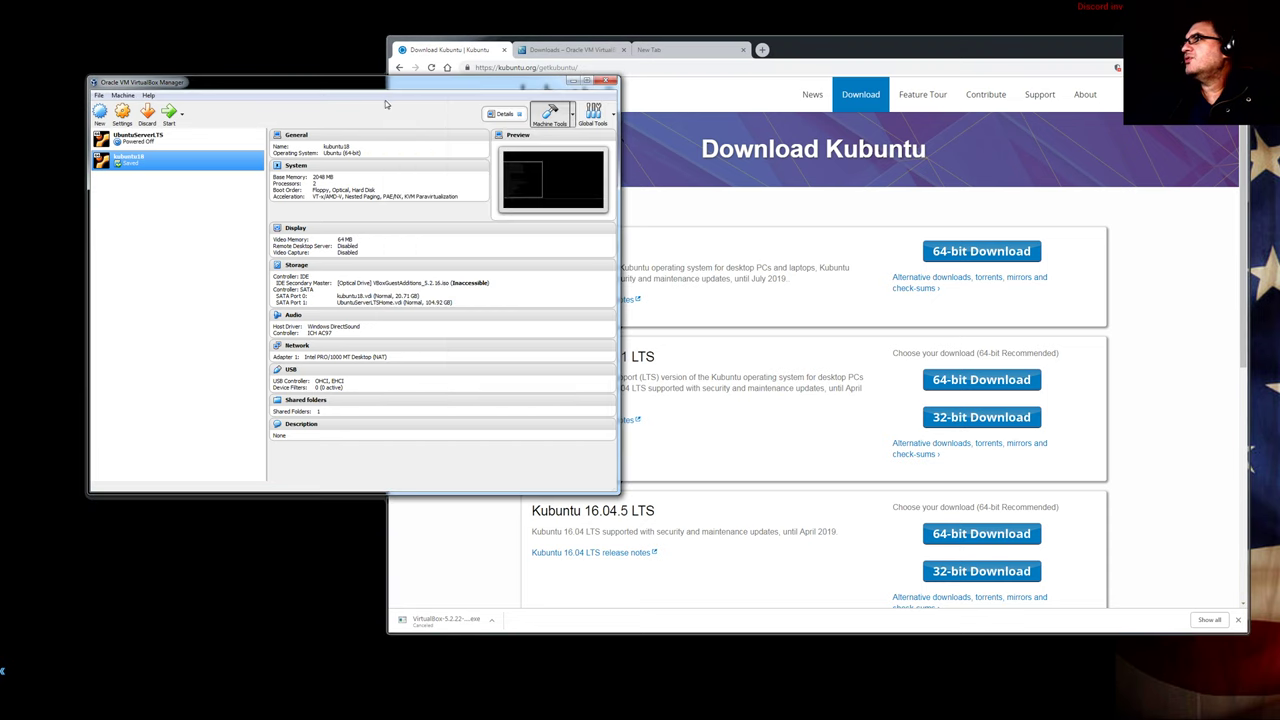
pyautogui.click(397, 65)
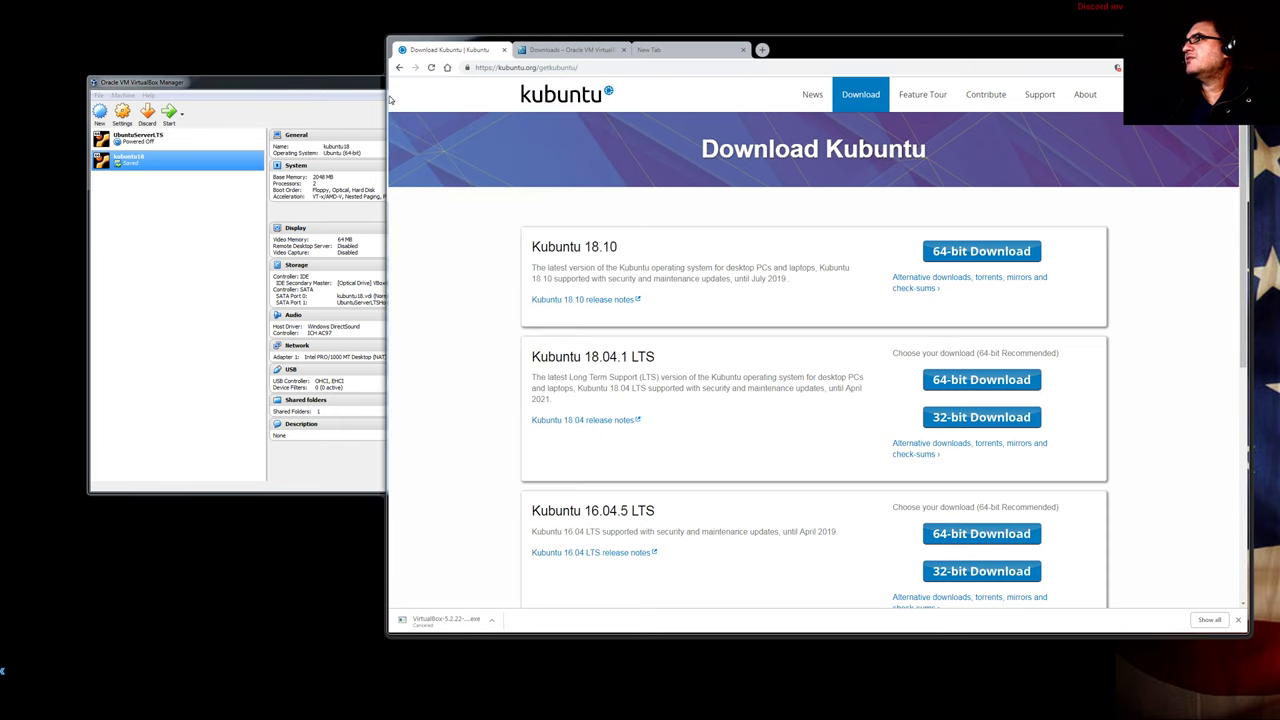
pyautogui.moveTo(388, 94); pyautogui.dragTo(634, 94)
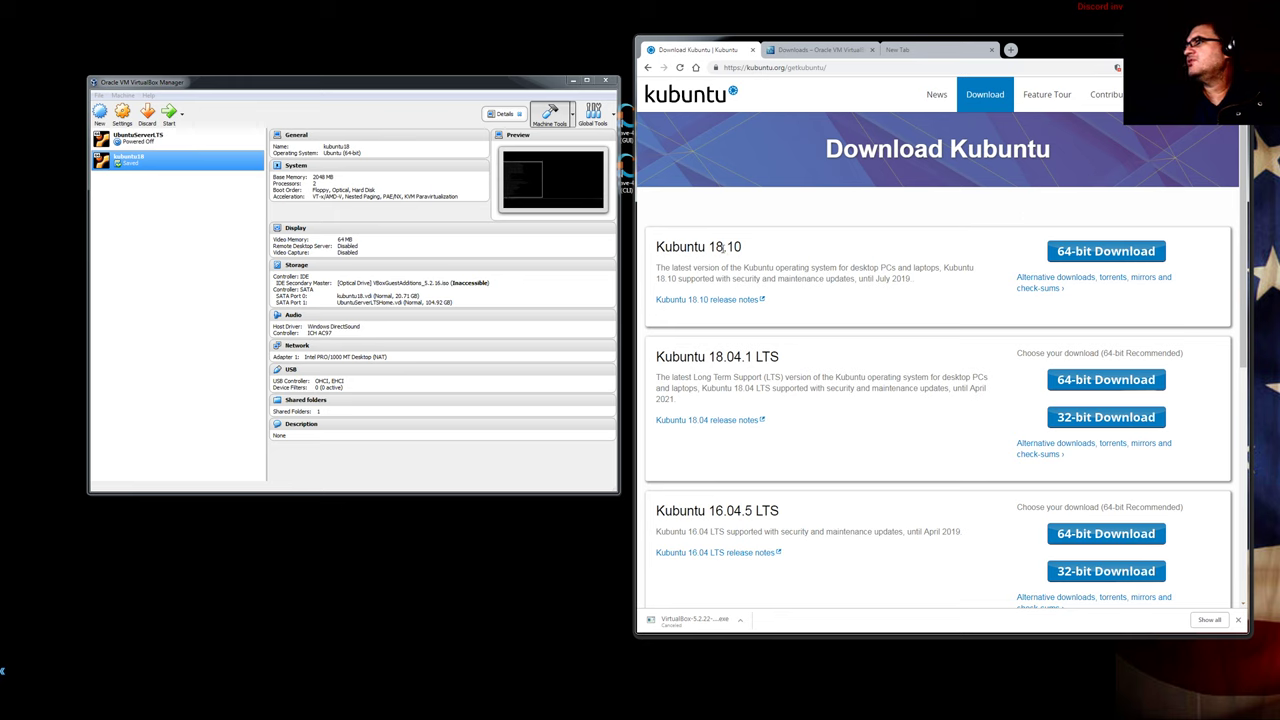
# - Compare the Kubuntu 18.10, 18.04.1 LTS and 16.04.5 LTS releases offered on the download page
pyautogui.moveTo(711, 246); pyautogui.dragTo(754, 252)
pyautogui.click(802, 254)
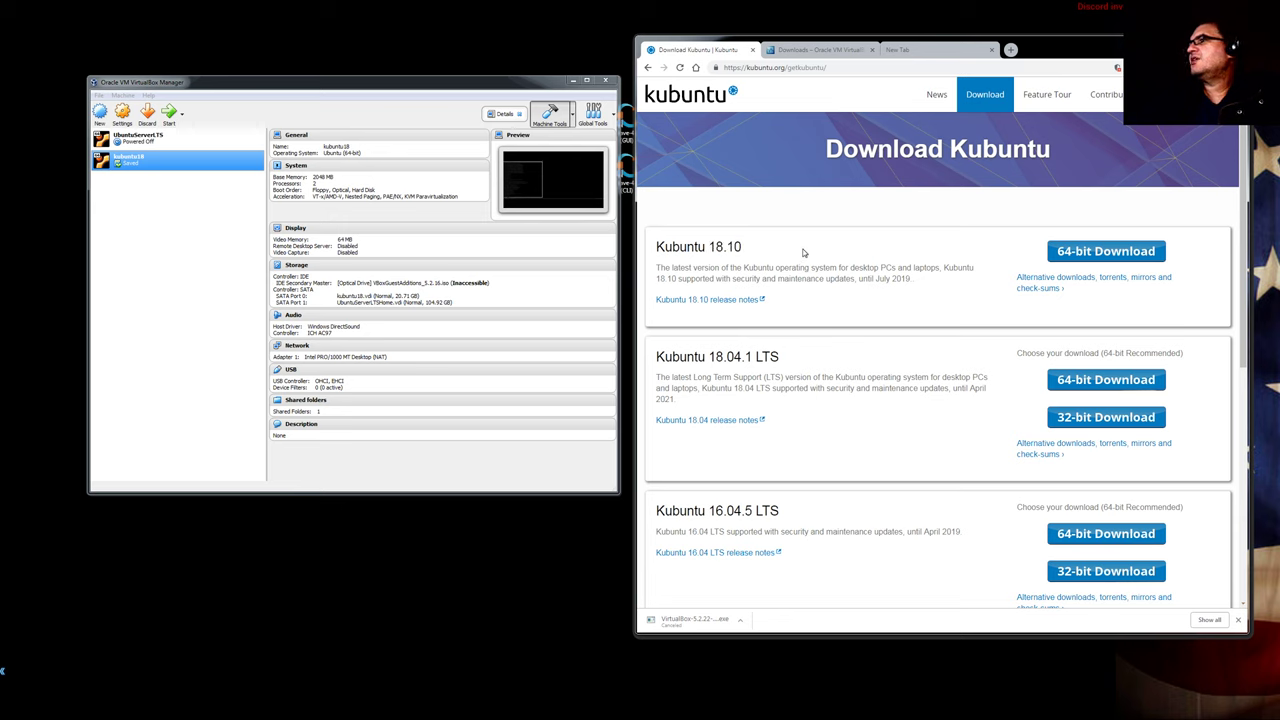
pyautogui.moveTo(760, 424); pyautogui.dragTo(797, 358)
pyautogui.click(742, 358)
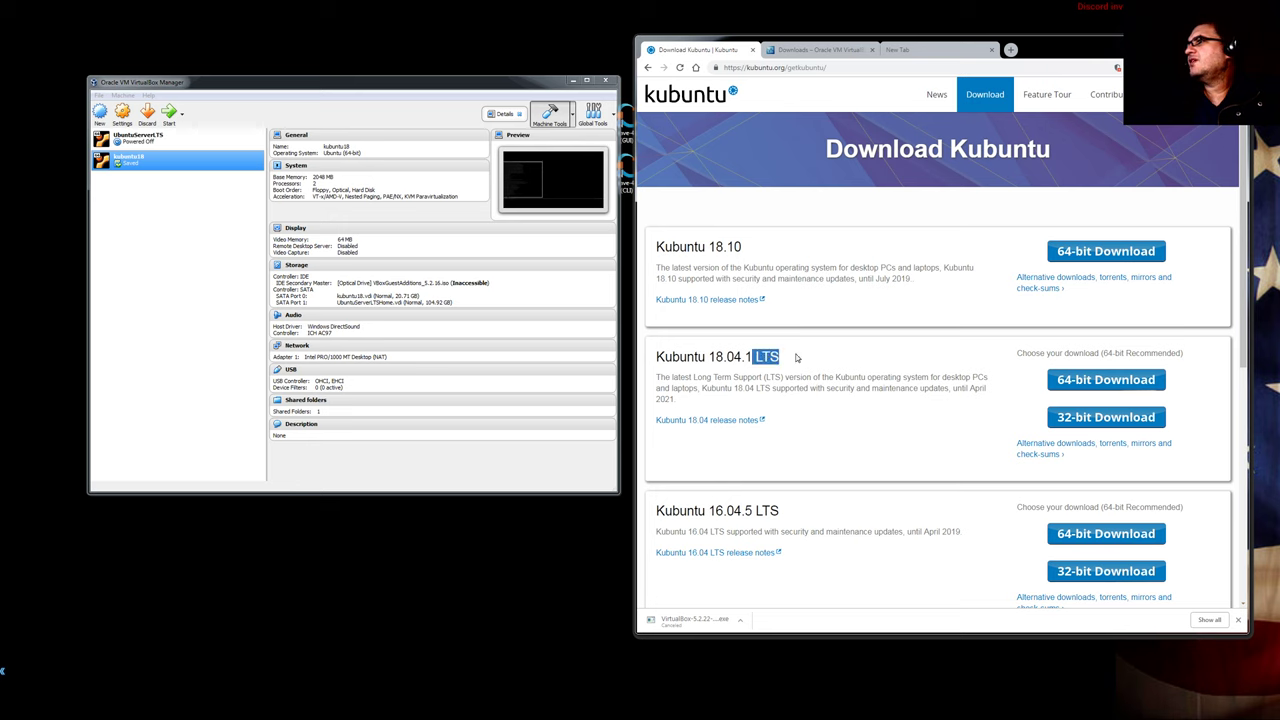
pyautogui.click(791, 359)
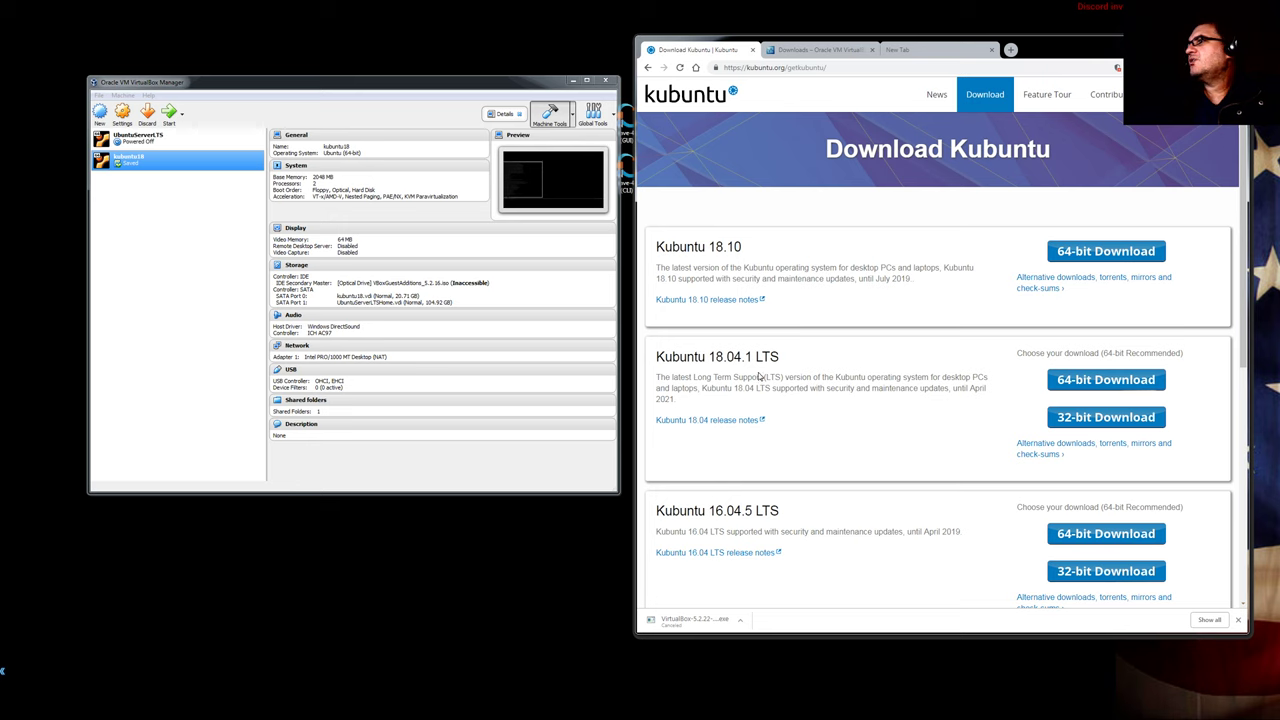
pyautogui.moveTo(657, 357); pyautogui.dragTo(785, 358)
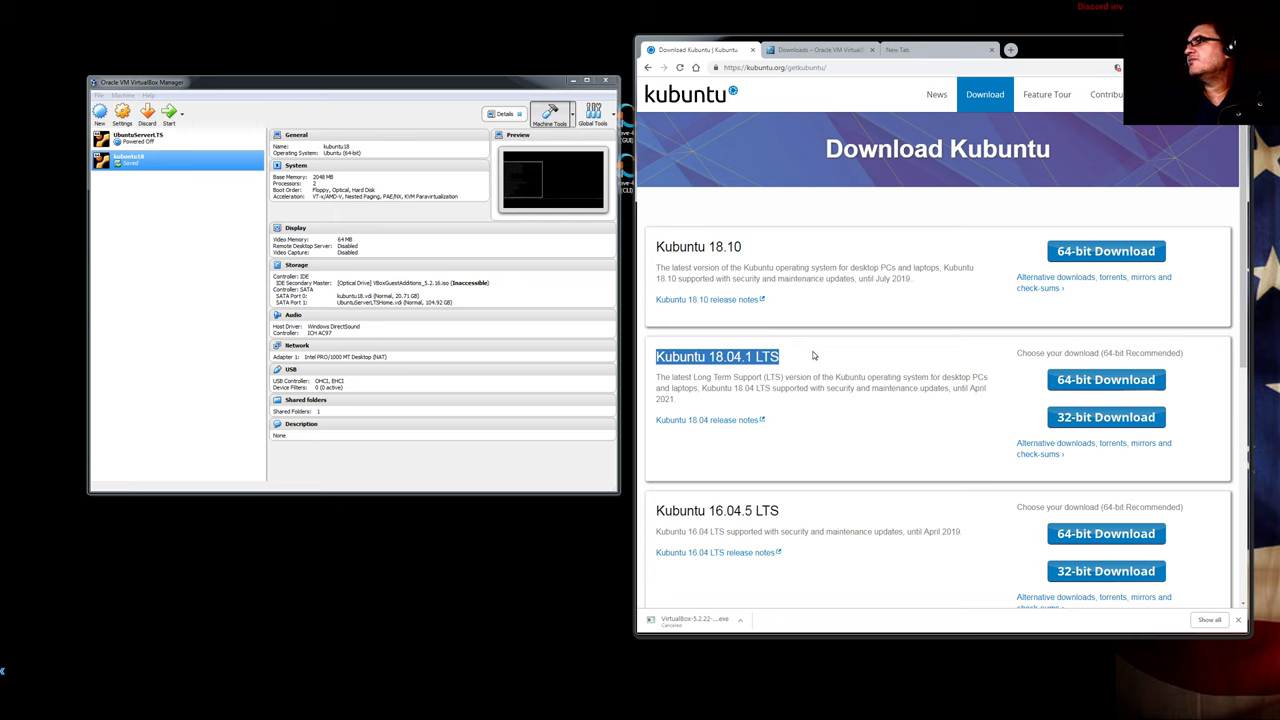
pyautogui.click(813, 355)
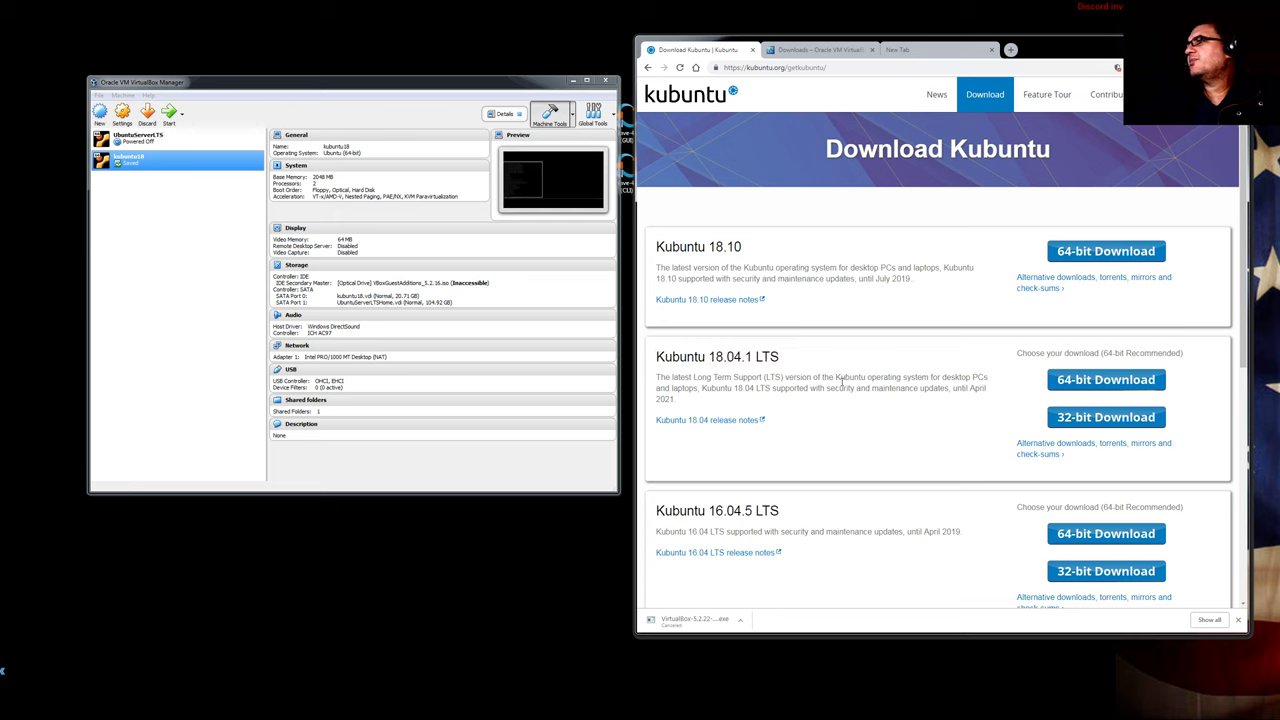
pyautogui.moveTo(708, 511); pyautogui.dragTo(746, 511)
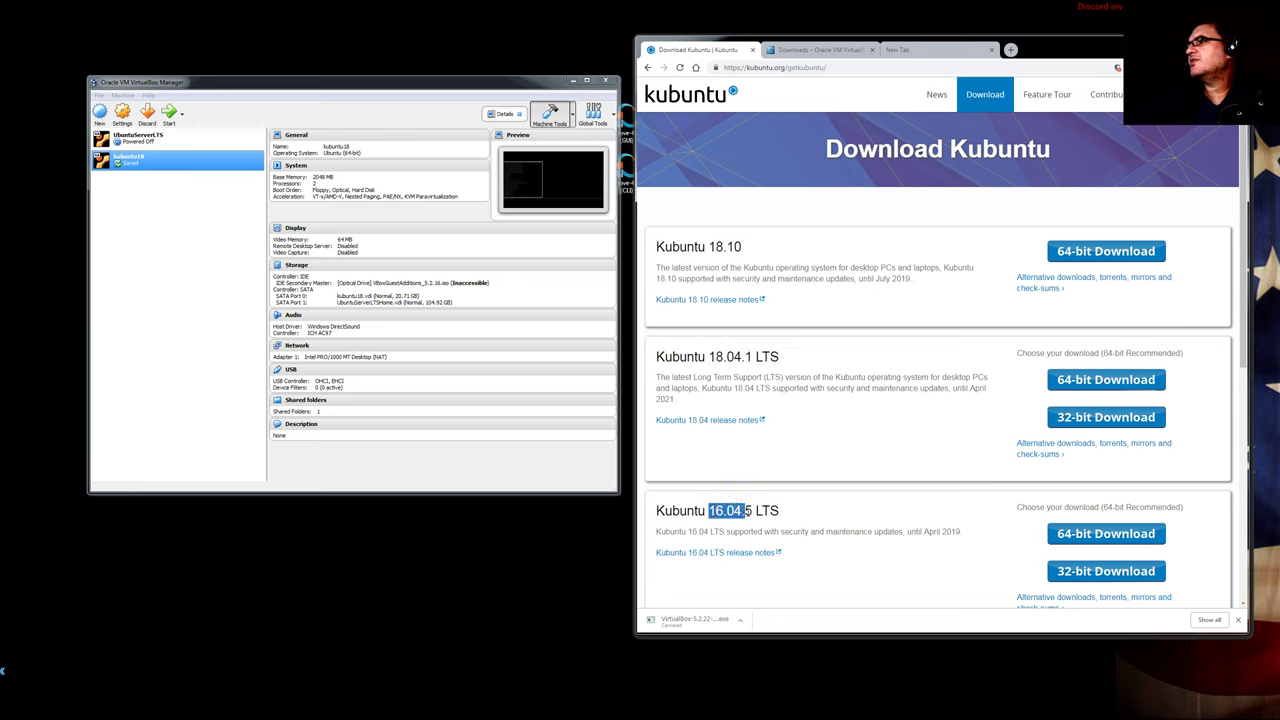
pyautogui.scroll(-3, 745, 495)
pyautogui.scroll(3, 745, 450)
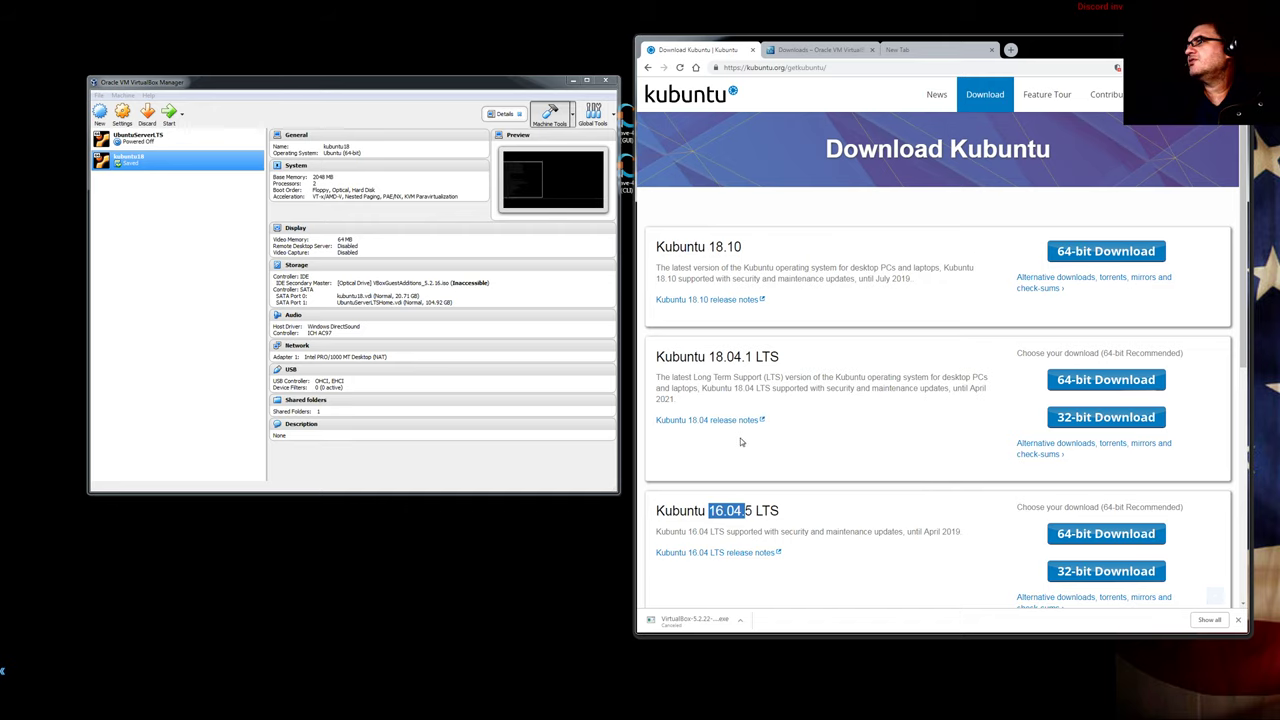
pyautogui.click(720, 360)
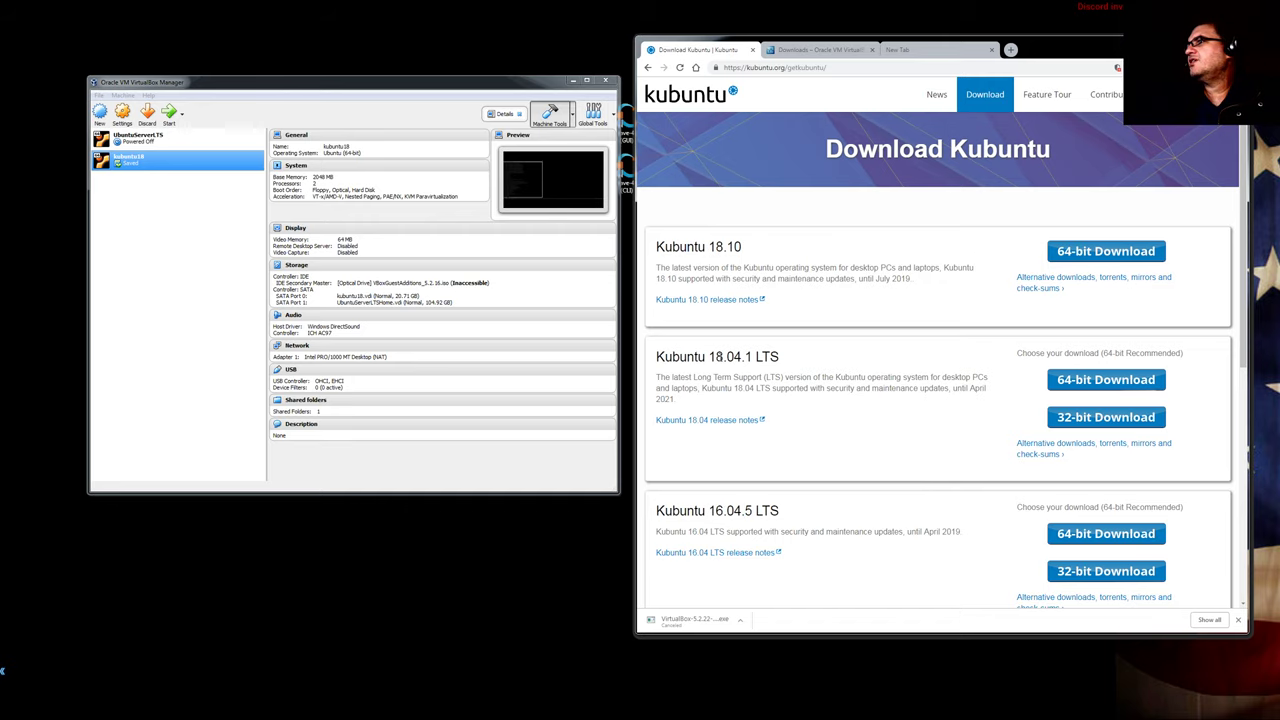
pyautogui.moveTo(783, 357); pyautogui.dragTo(654, 356)
pyautogui.click(769, 342)
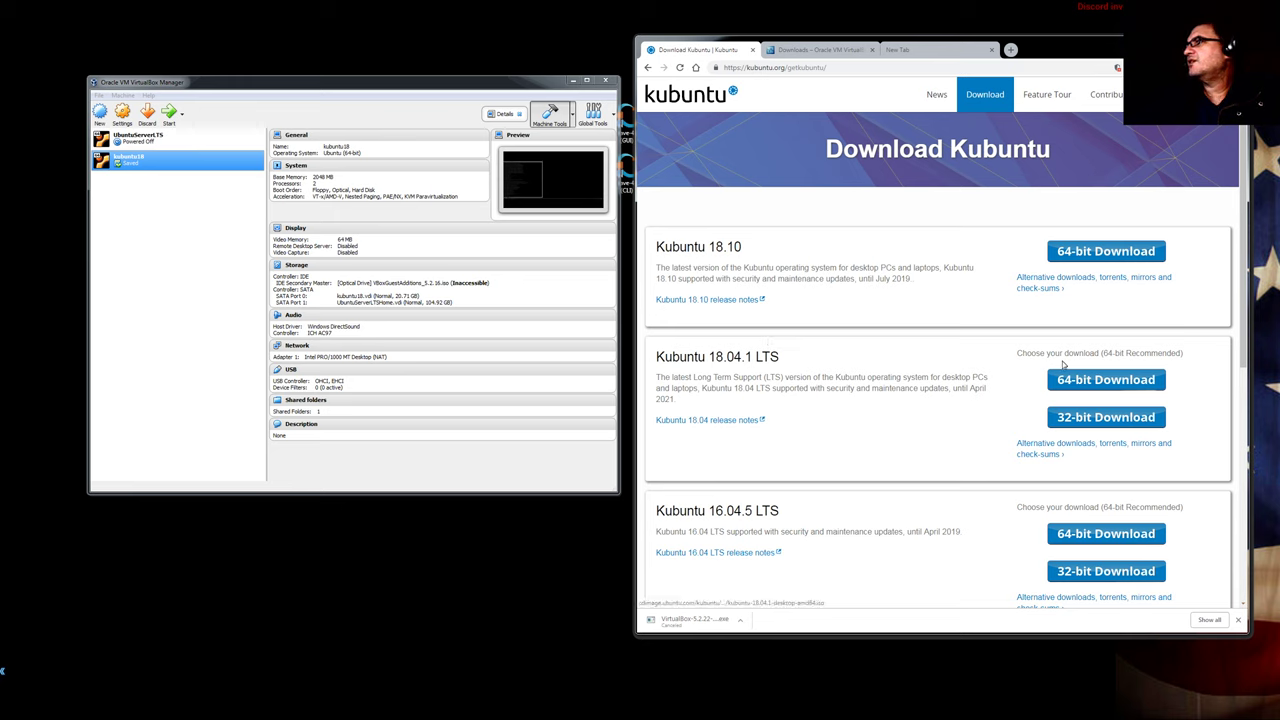
# - Create a new virtual machine named kubuntu with 2048 MB of memory and the option to create a virtual hard disk now
pyautogui.click(502, 88)
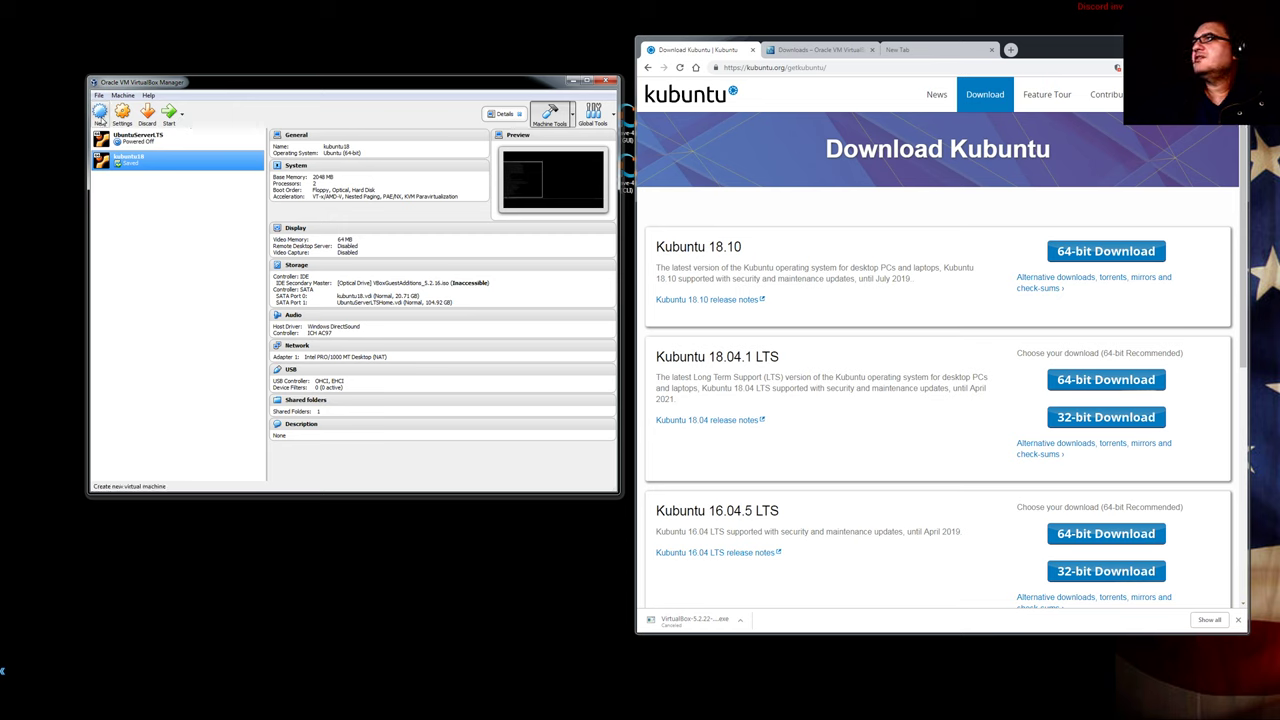
pyautogui.click(101, 116)
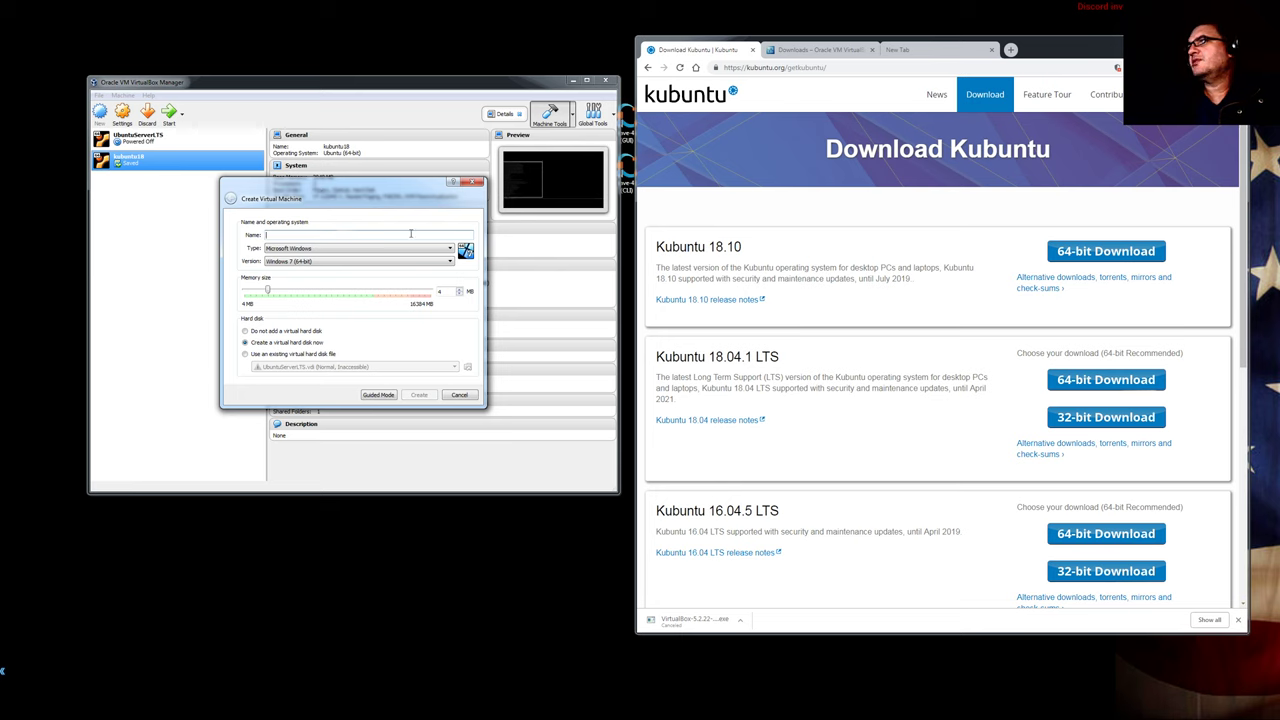
pyautogui.click(334, 260)
pyautogui.click(318, 247)
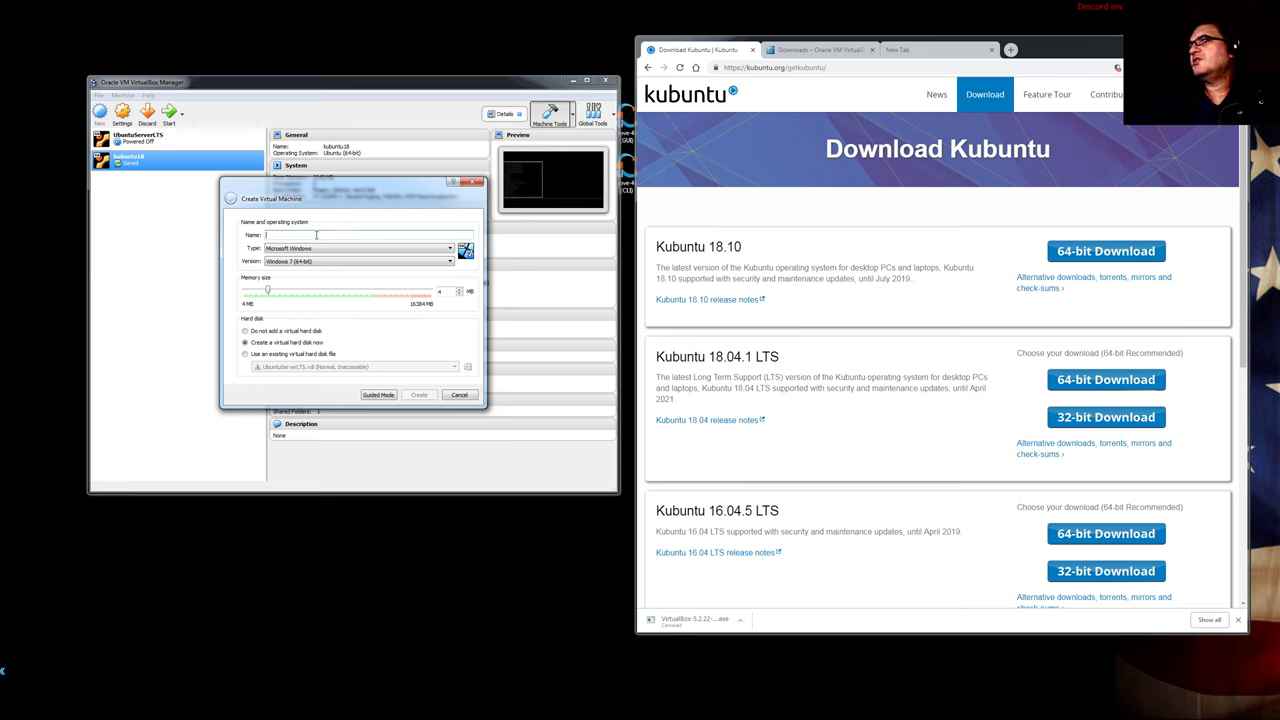
pyautogui.write('kubuntu')
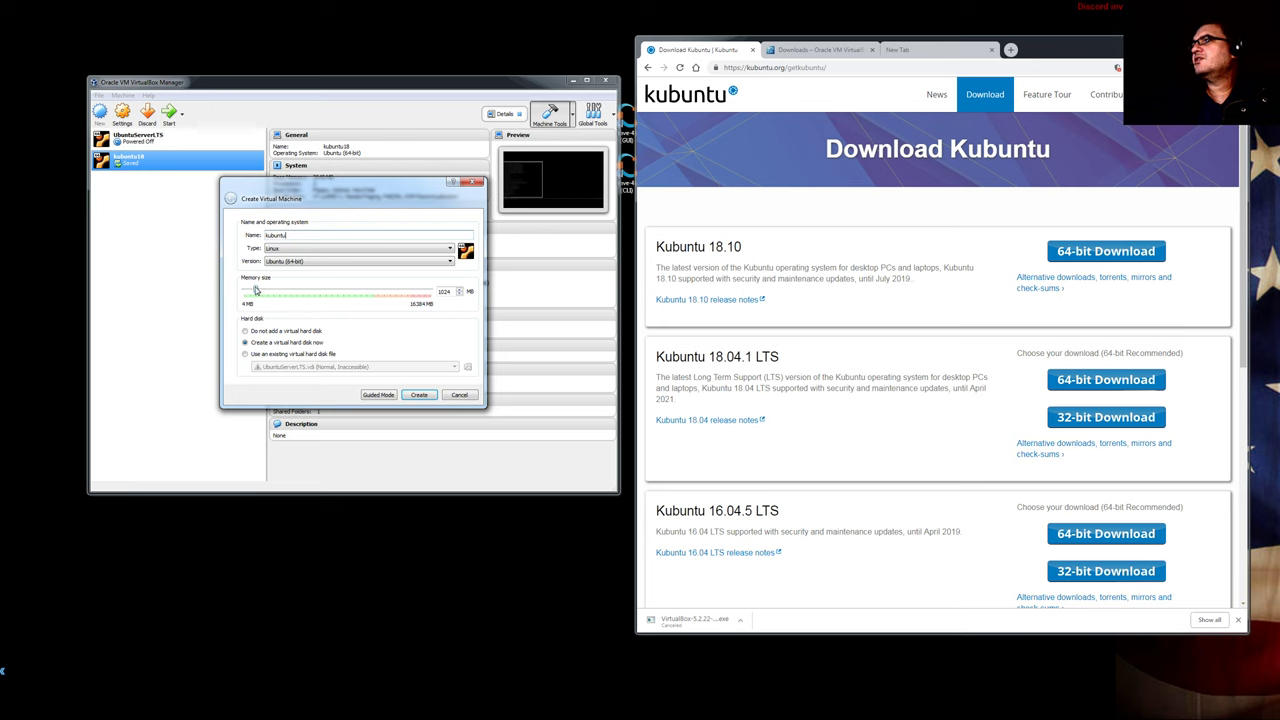
pyautogui.moveTo(256, 290)
pyautogui.mouseDown()
pyautogui.moveTo(291, 290)
pyautogui.moveTo(267, 290)
pyautogui.mouseUp()
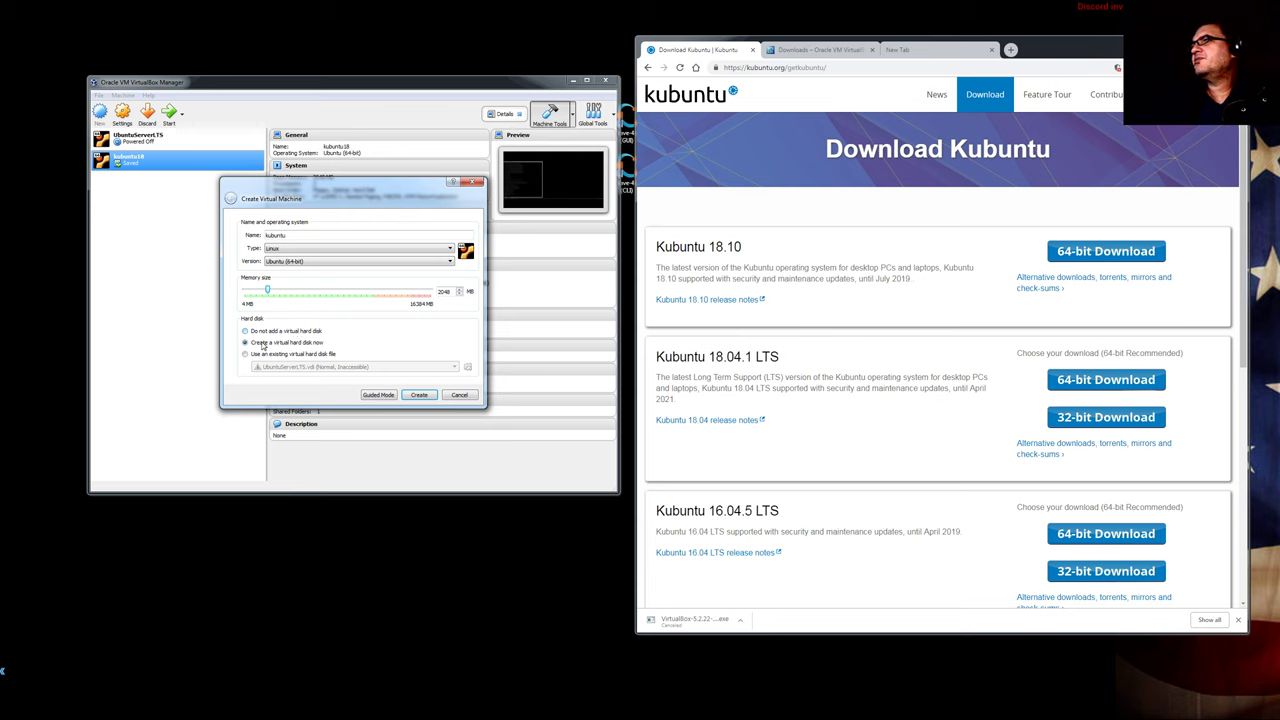
pyautogui.click(419, 396)
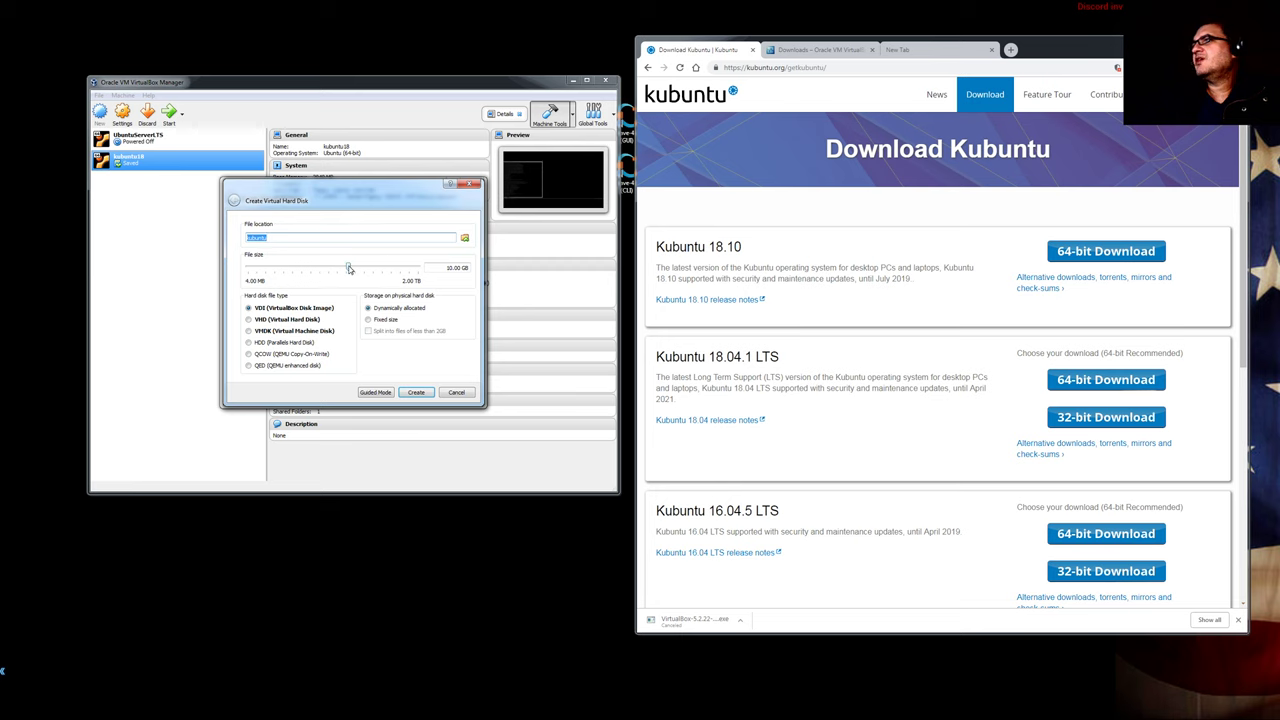
# - Raise the new kubuntu virtual hard disk's file size to 34.45 GB
pyautogui.moveTo(349, 270)
pyautogui.mouseDown()
pyautogui.moveTo(392, 269)
pyautogui.moveTo(366, 268)
pyautogui.mouseUp()
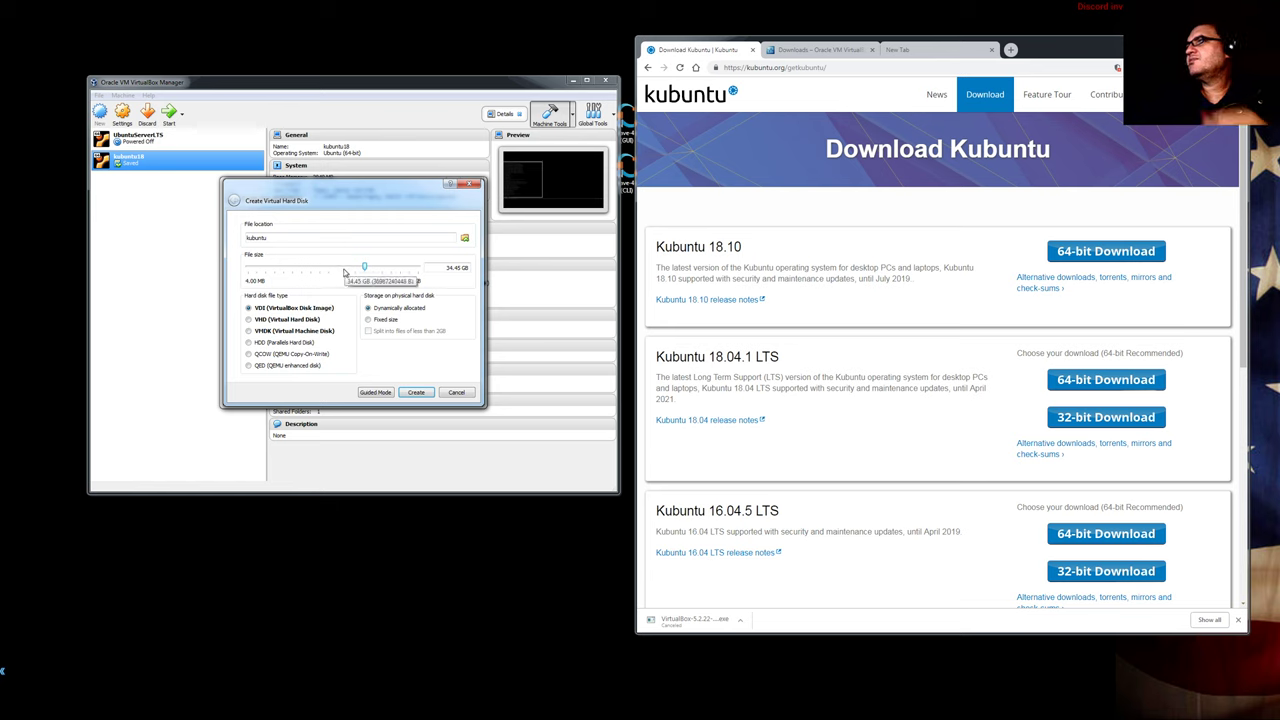
pyautogui.moveTo(355, 267)
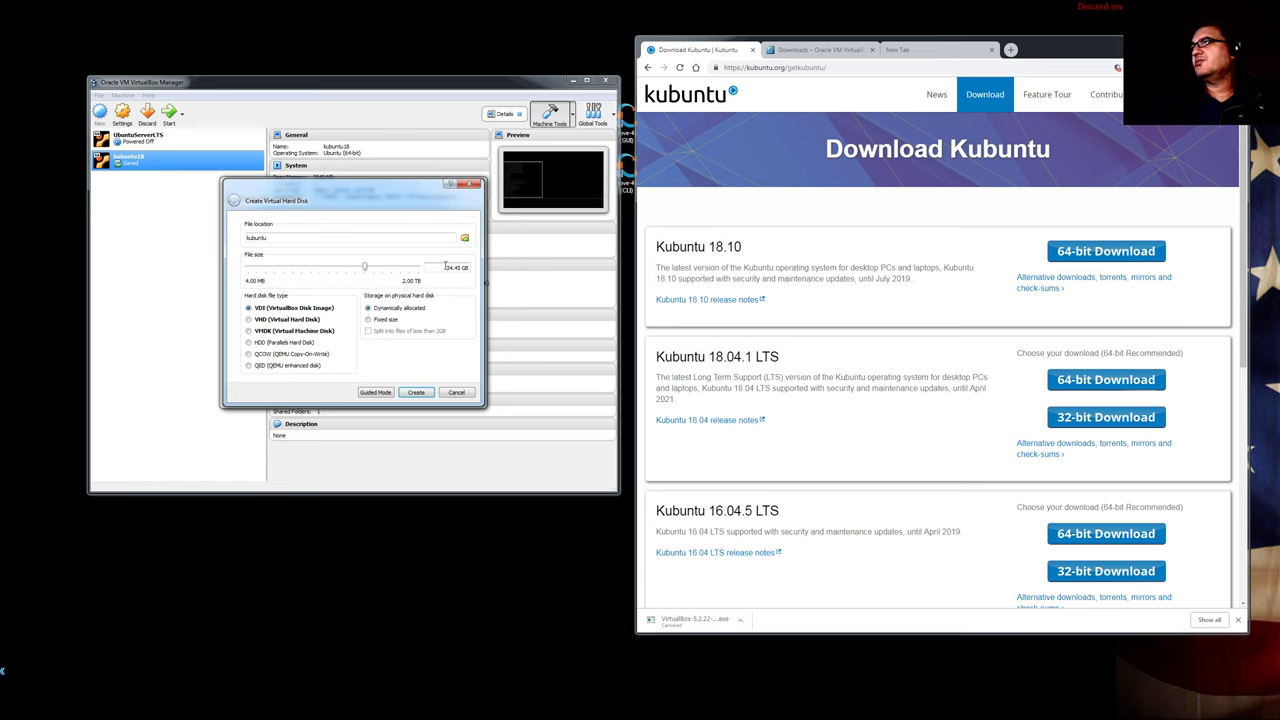
pyautogui.moveTo(446, 265); pyautogui.dragTo(470, 267)
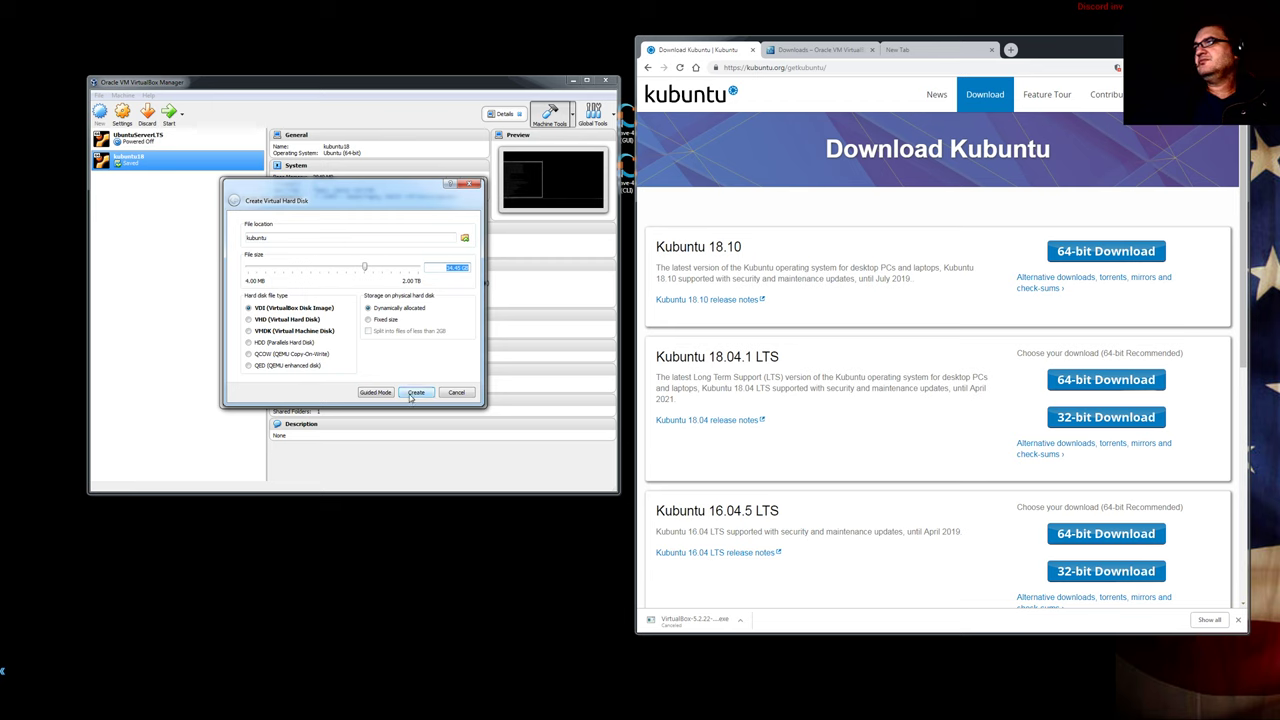
# - Look through the guided disk type and physical storage choices, and cancel creating the kubuntu disk and virtual machine
pyautogui.click(377, 393)
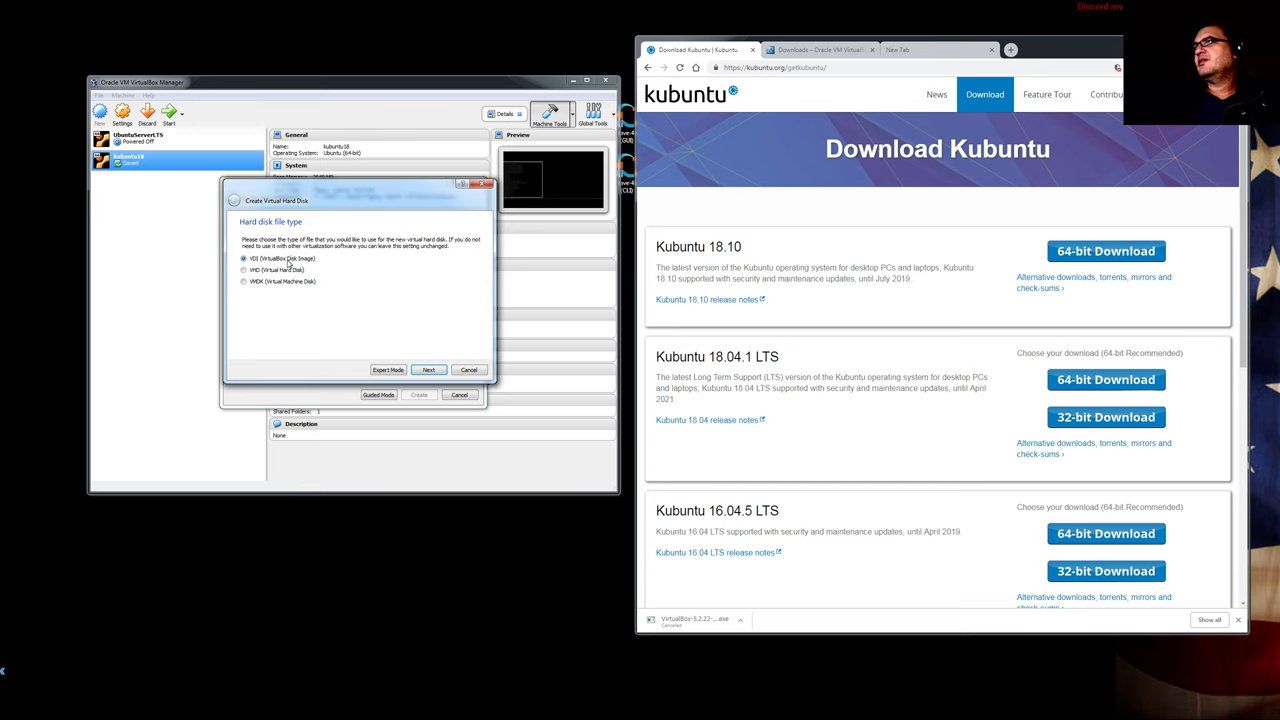
pyautogui.click(427, 370)
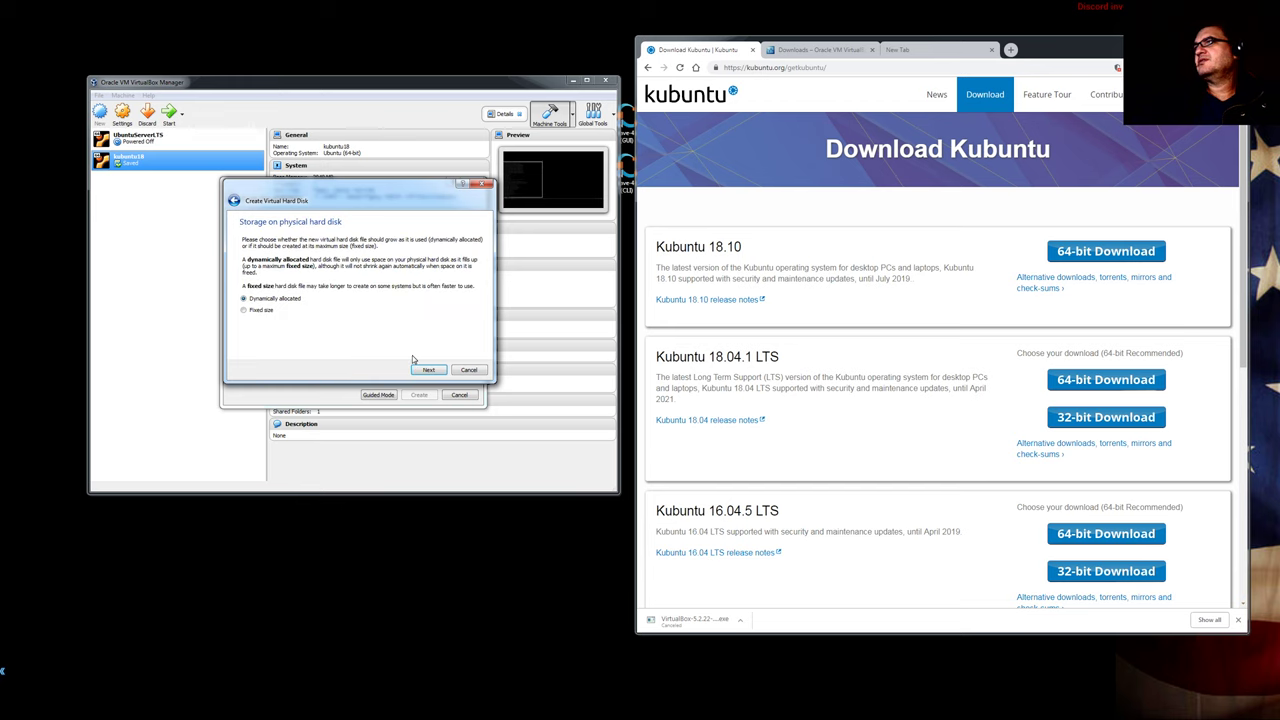
pyautogui.click(468, 370)
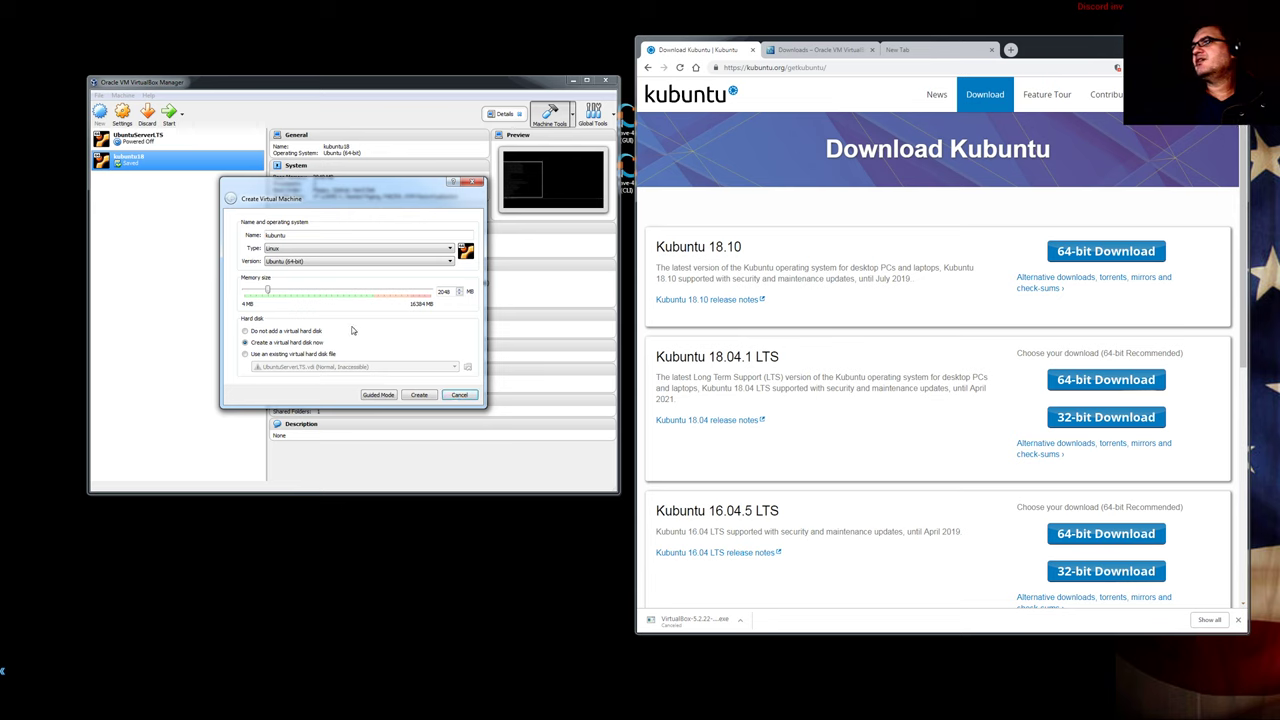
pyautogui.click(459, 395)
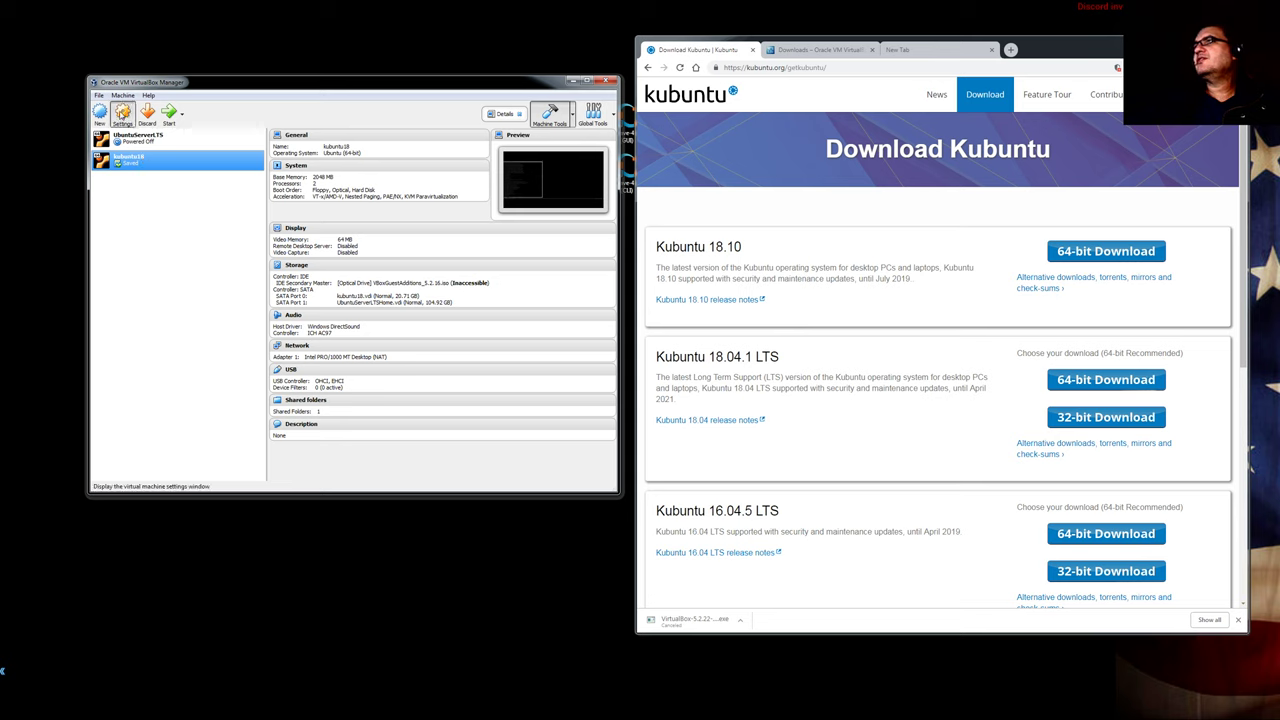
# - Open the settings of the kubuntu18 machine and examine its motherboard, processor and acceleration options
pyautogui.hotkey('ctrl', 's')
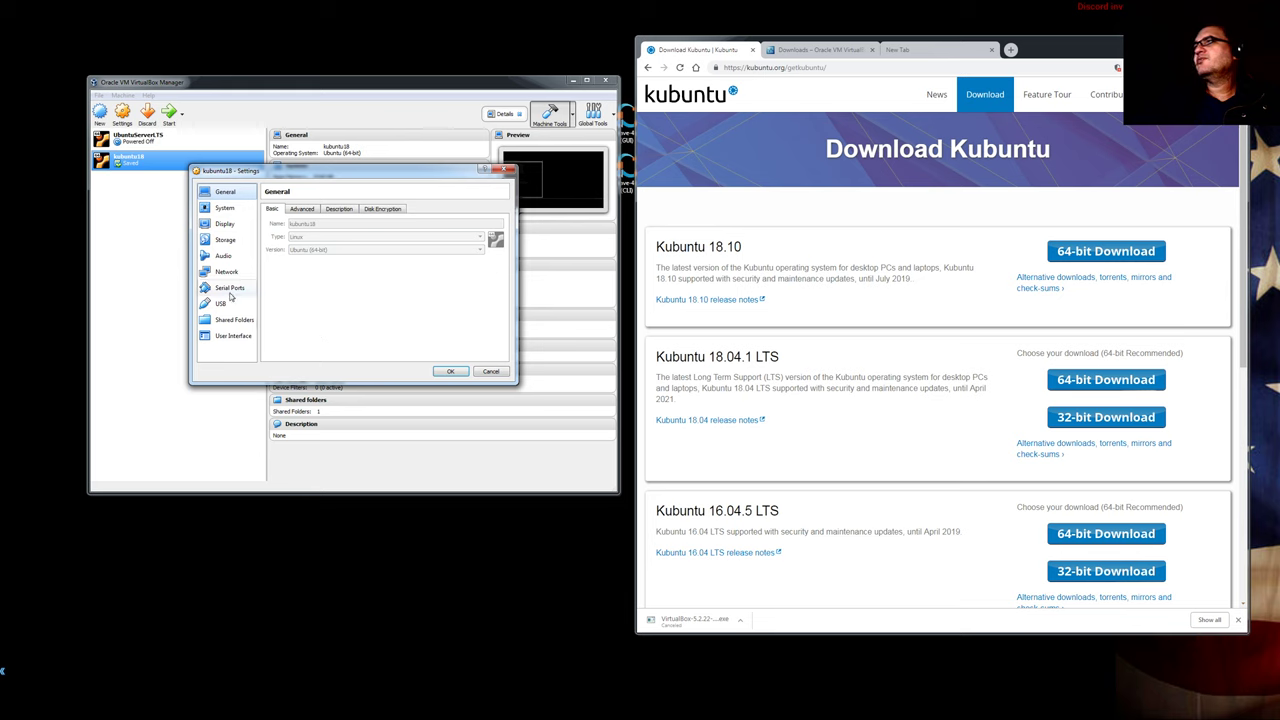
pyautogui.click(224, 208)
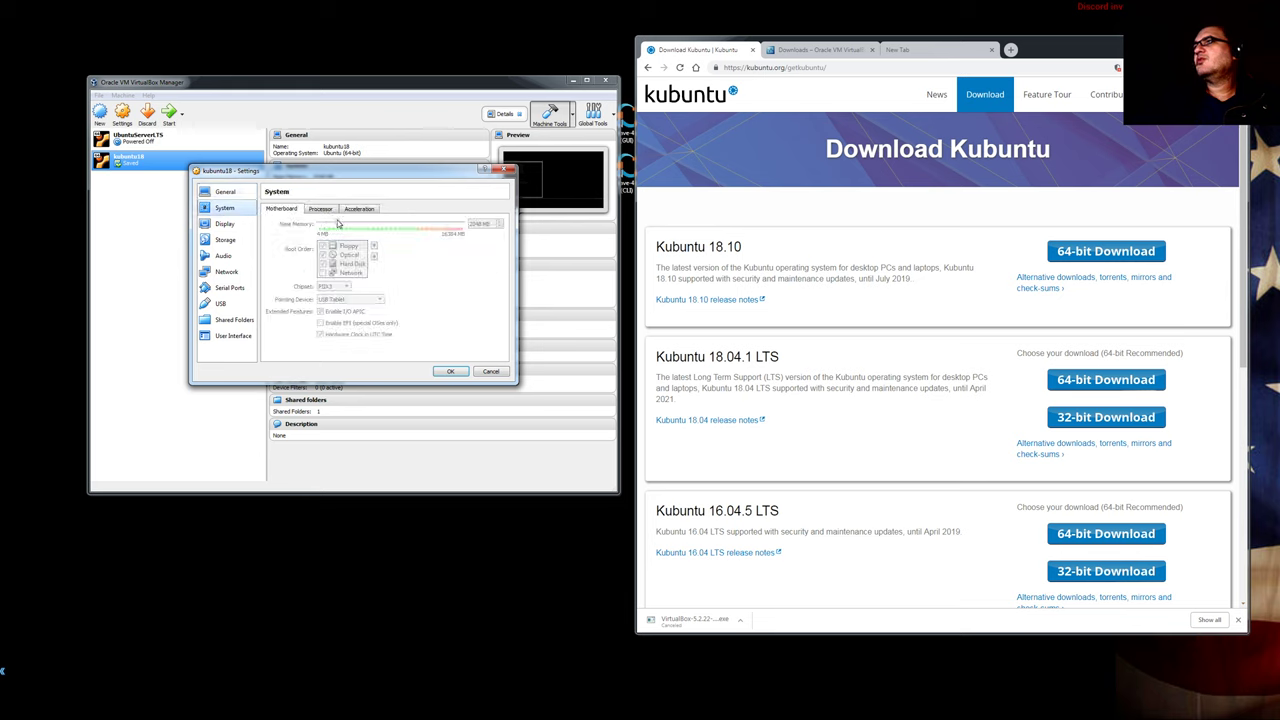
pyautogui.click(321, 210)
pyautogui.click(295, 211)
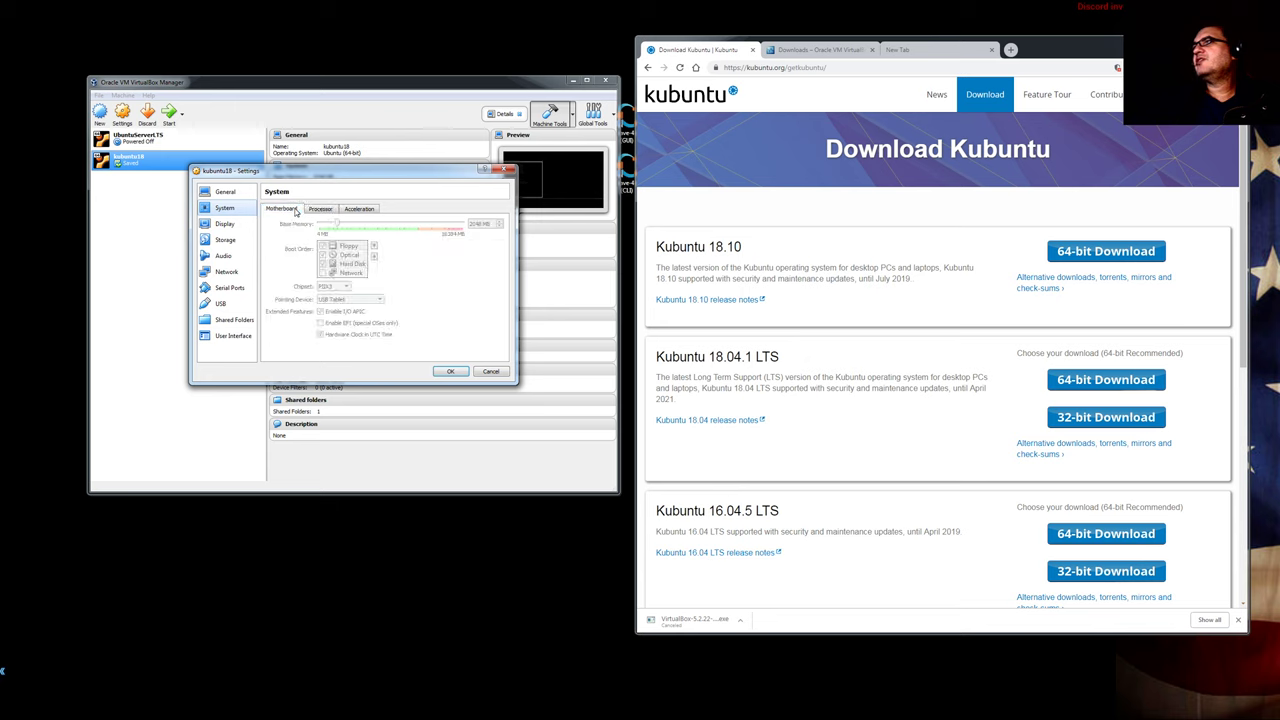
pyautogui.click(322, 209)
pyautogui.click(359, 209)
pyautogui.click(321, 209)
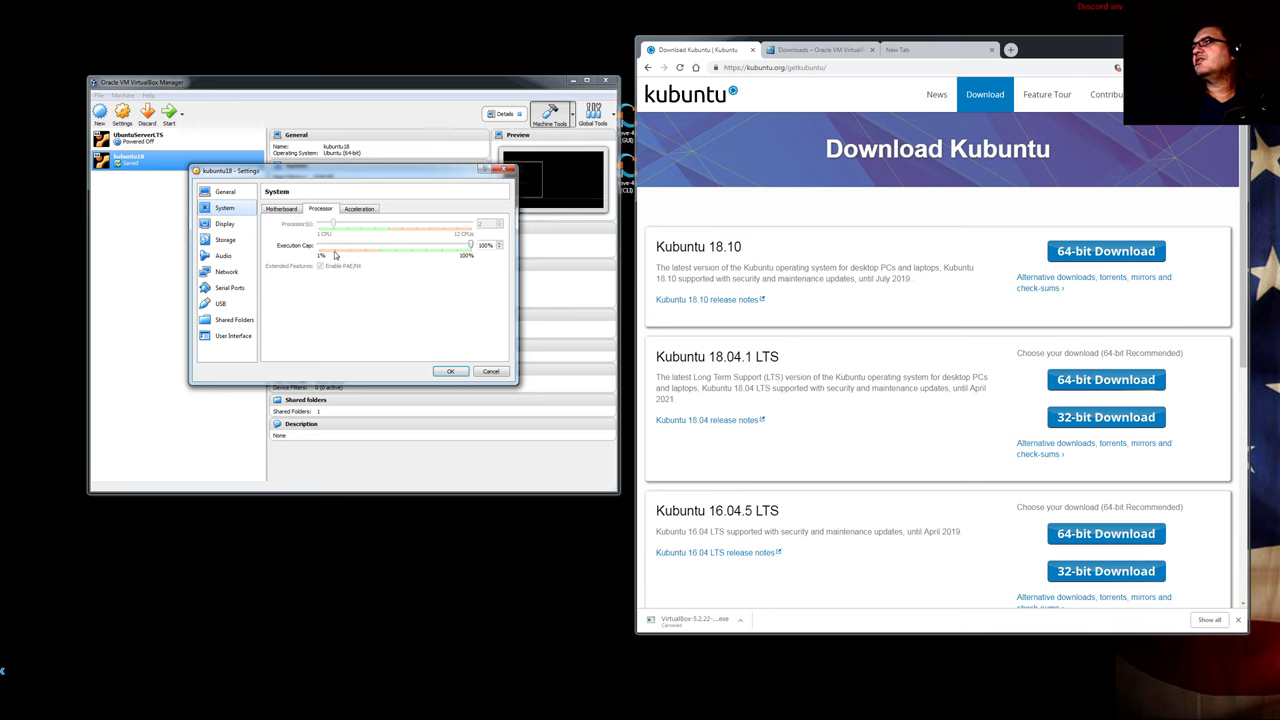
pyautogui.click(294, 211)
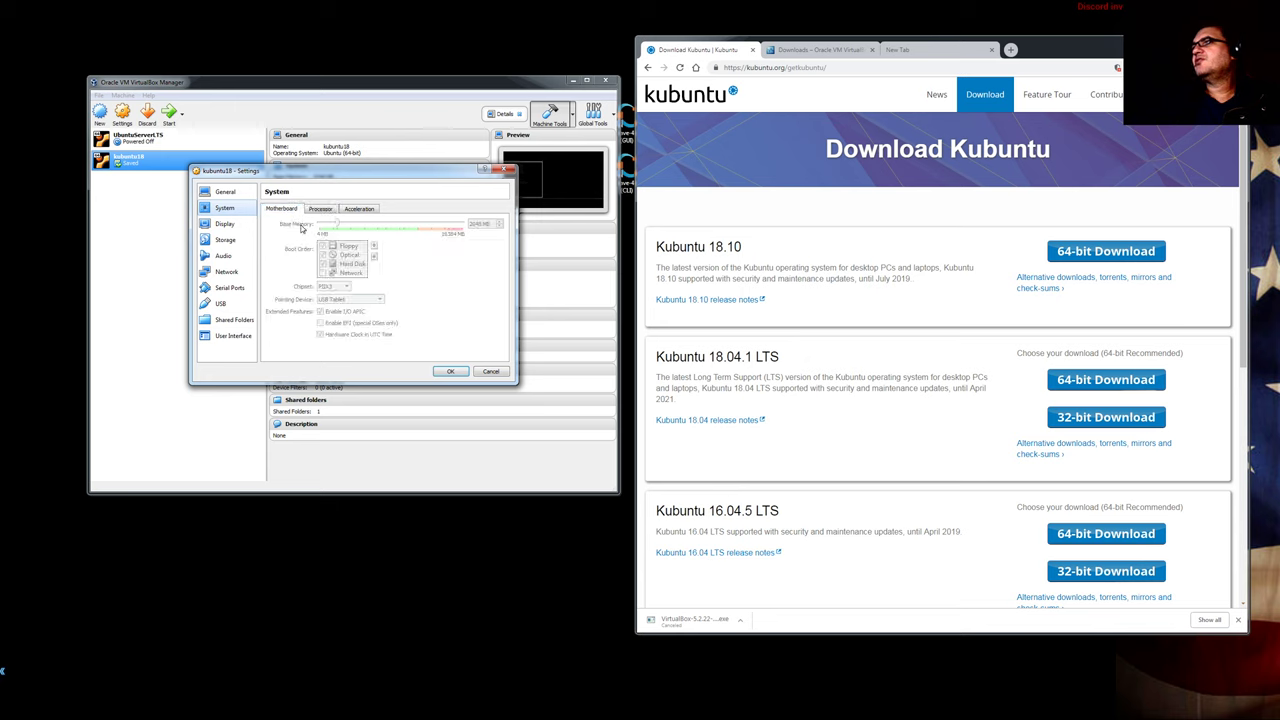
pyautogui.click(321, 211)
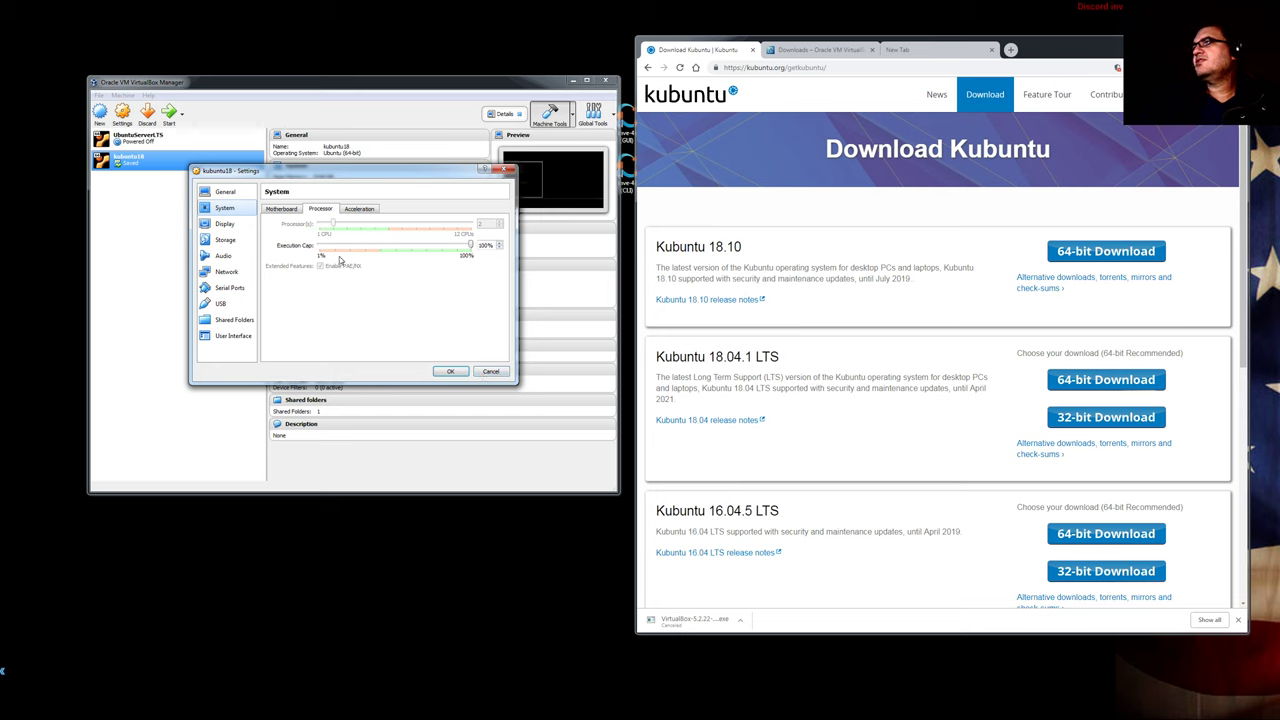
pyautogui.click(284, 209)
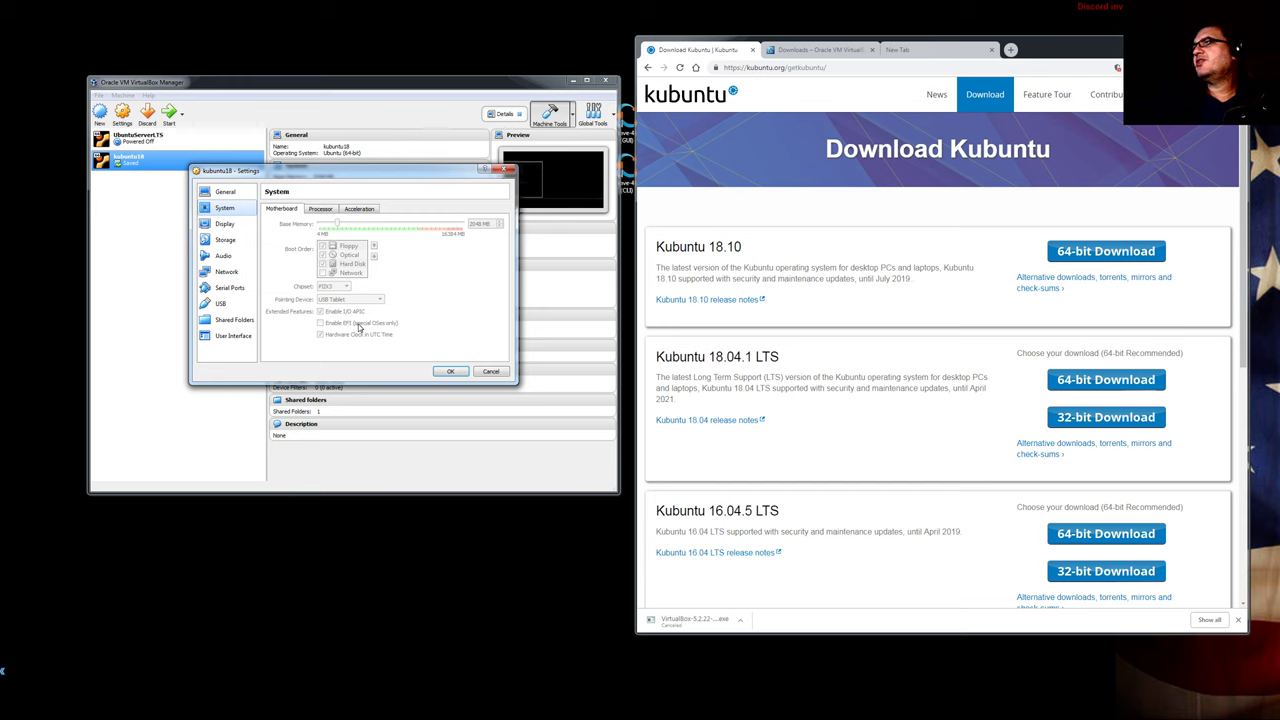
# - Examine the screen, remote display and video capture options in the kubuntu18 display settings
pyautogui.click(231, 224)
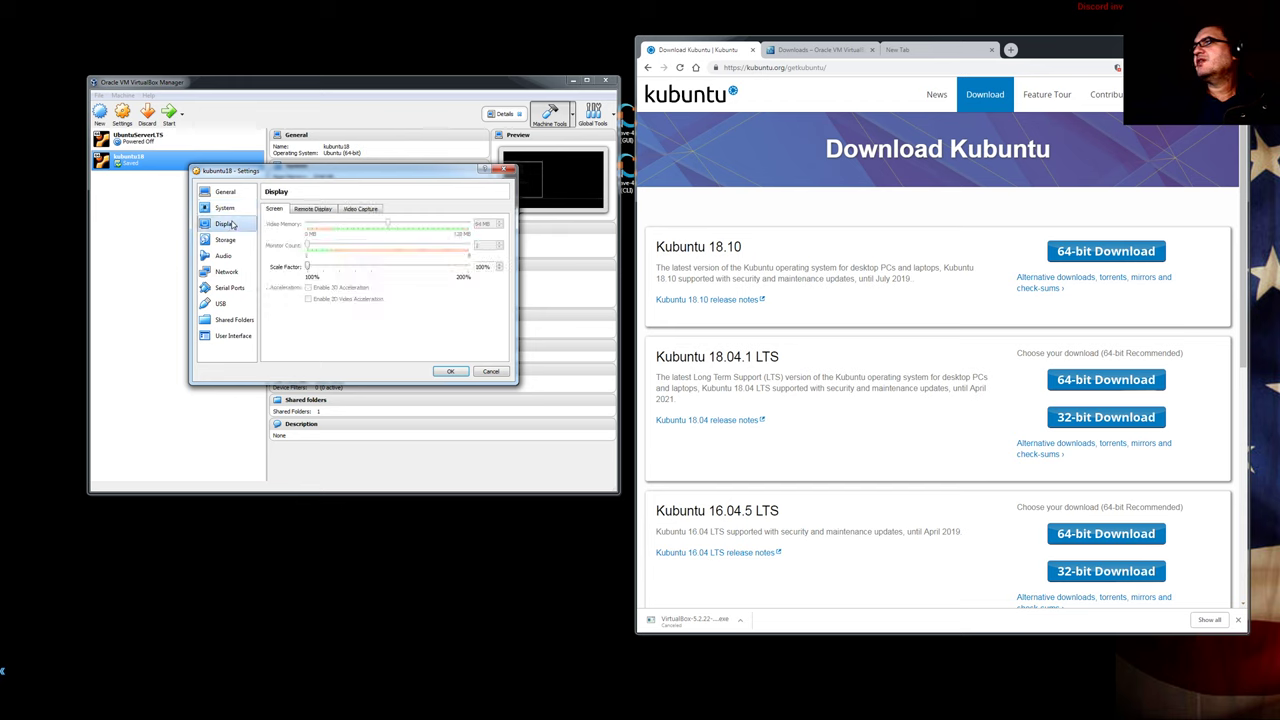
pyautogui.click(312, 209)
pyautogui.click(358, 210)
pyautogui.click(326, 210)
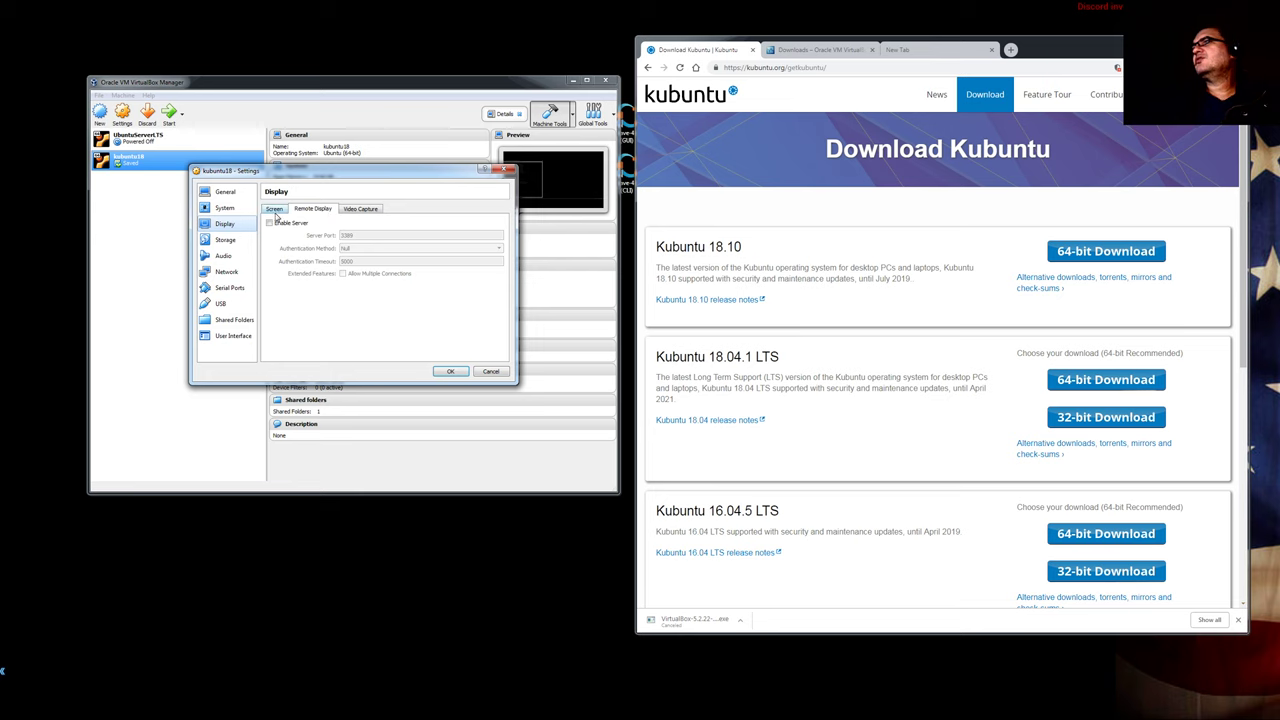
pyautogui.click(280, 211)
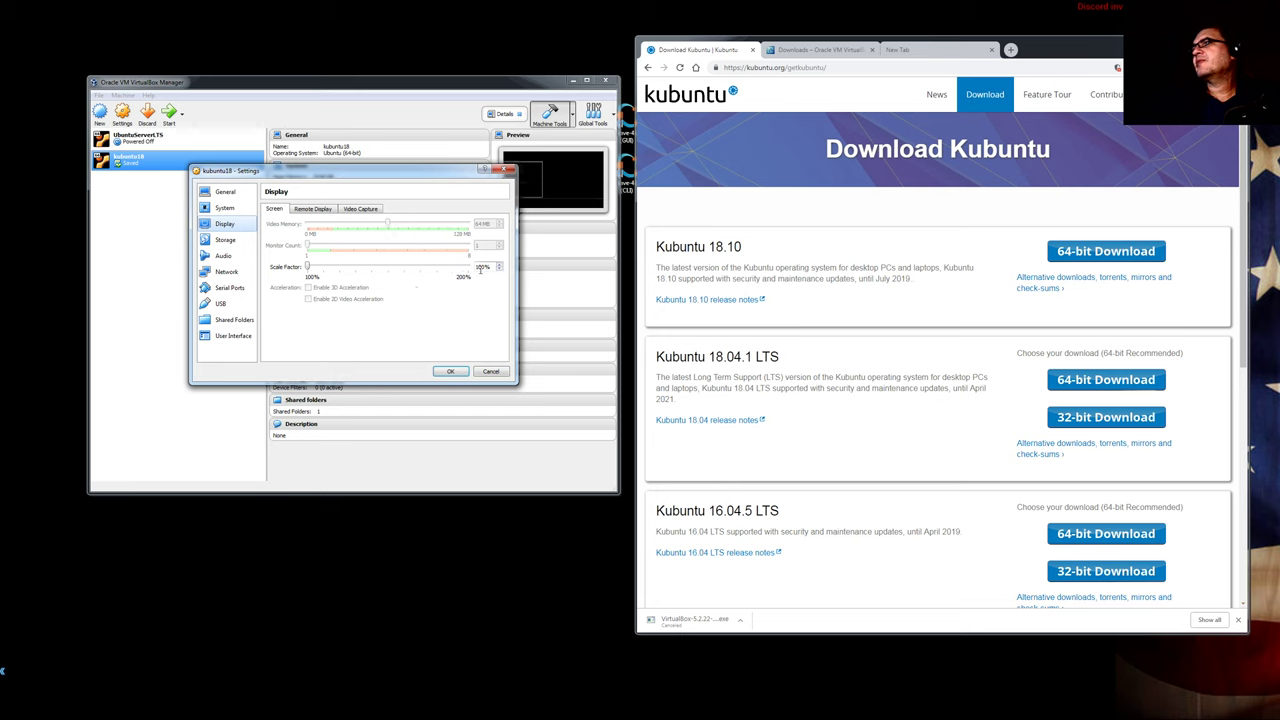
# - Compare the details of the kubuntu18.vdi and UbuntuServerLTSHome.vdi disks attached to the SATA controller in the storage settings
pyautogui.click(226, 240)
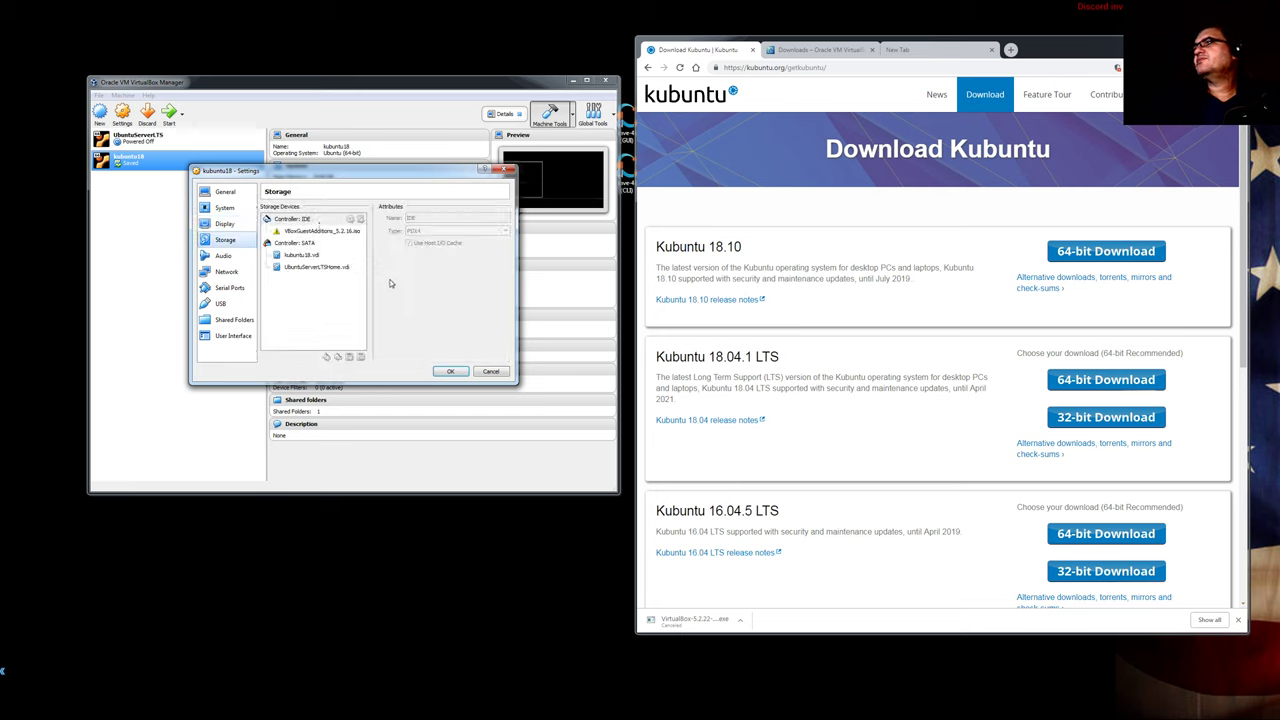
pyautogui.click(300, 245)
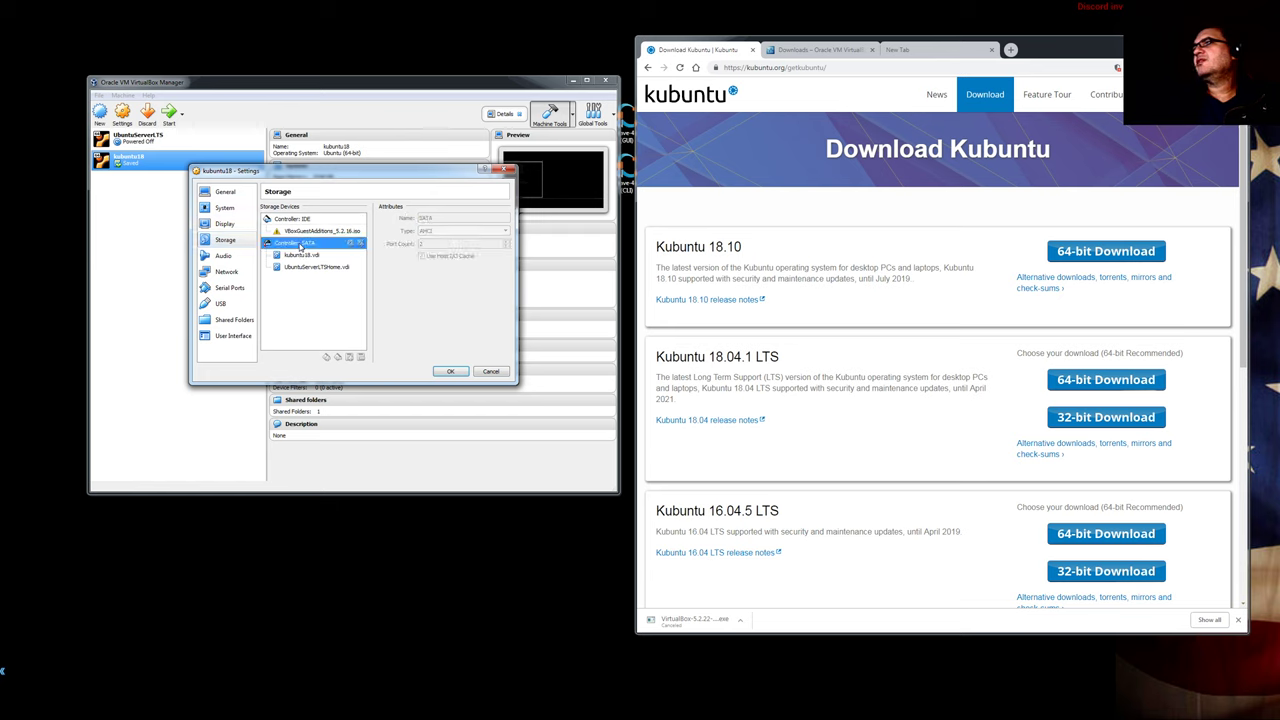
pyautogui.click(307, 257)
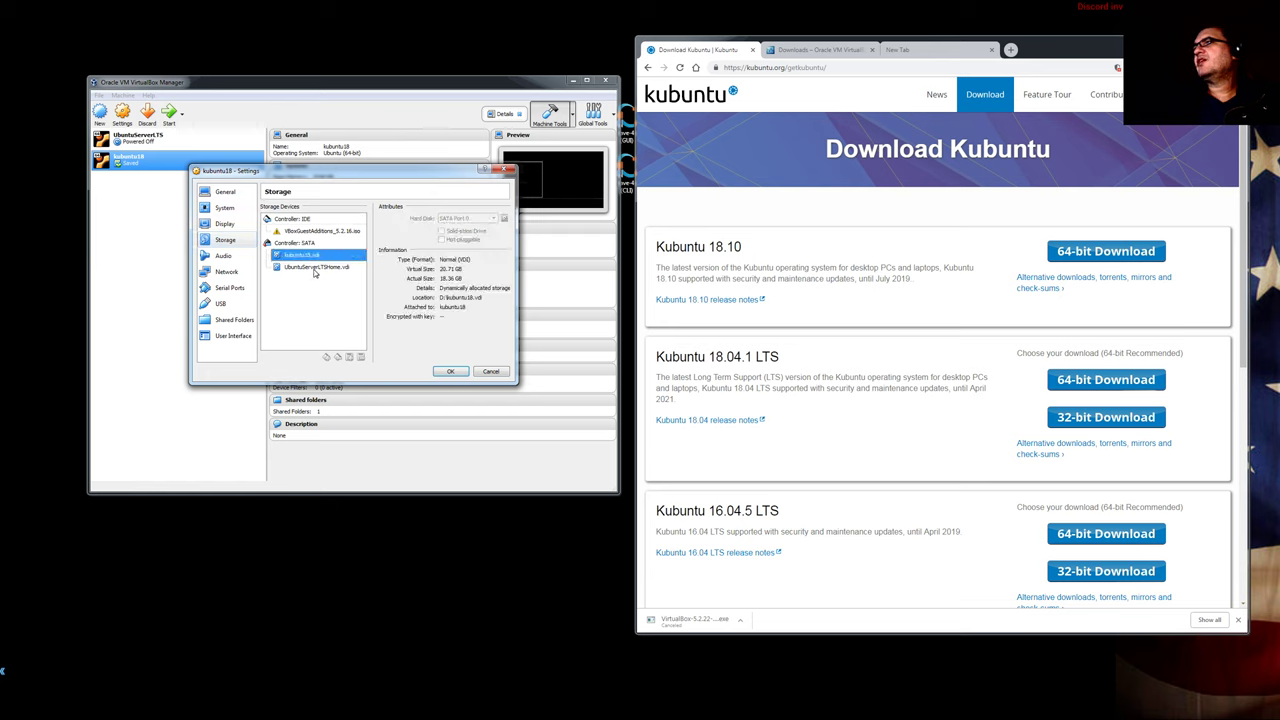
pyautogui.click(315, 270)
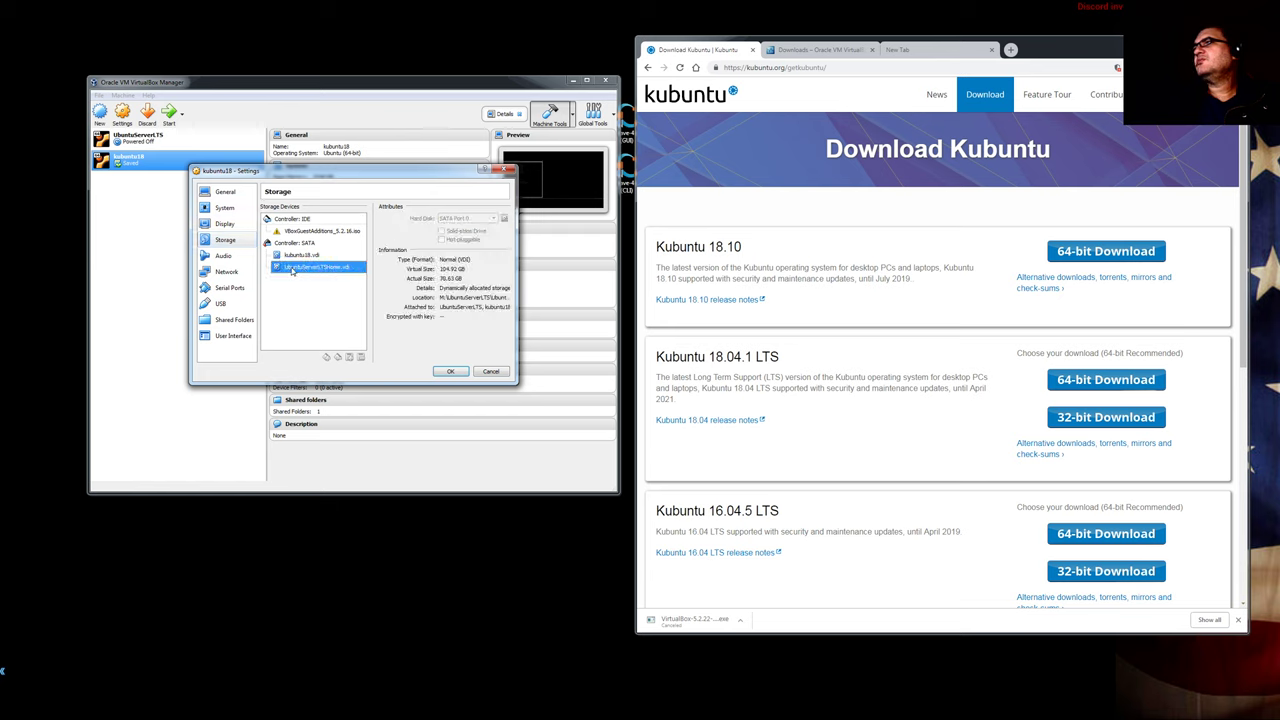
pyautogui.click(296, 256)
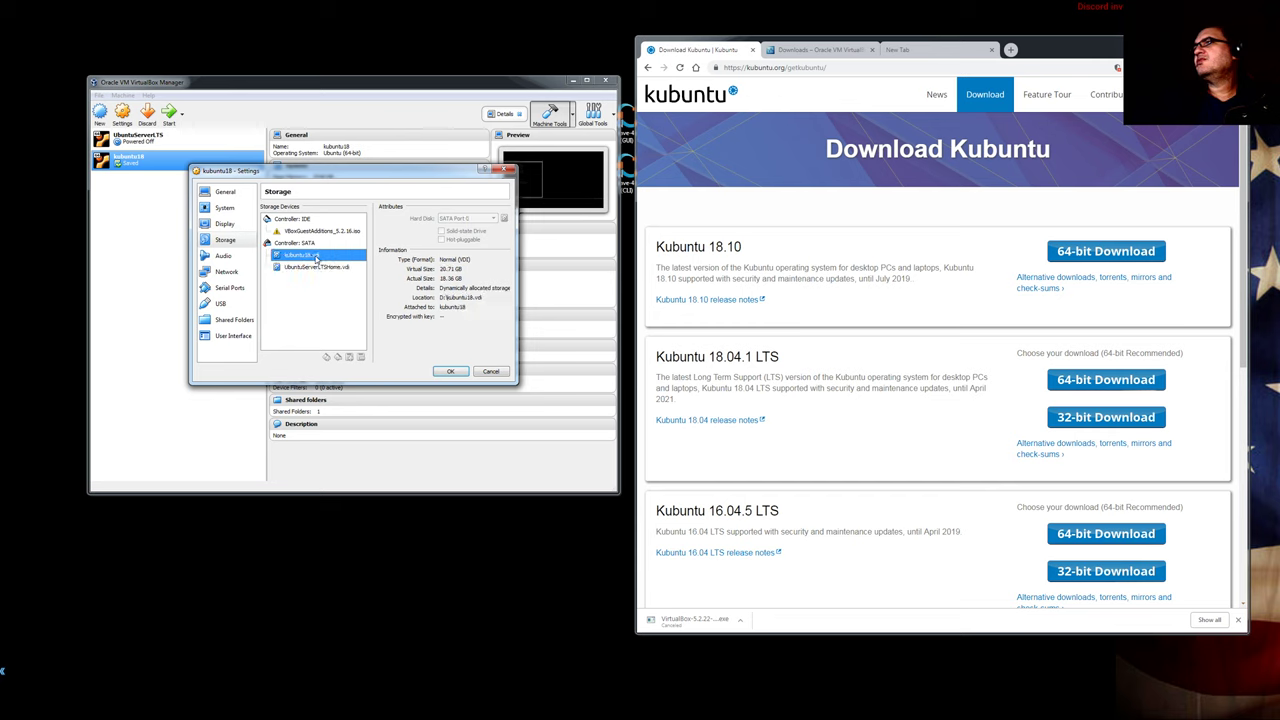
pyautogui.click(334, 268)
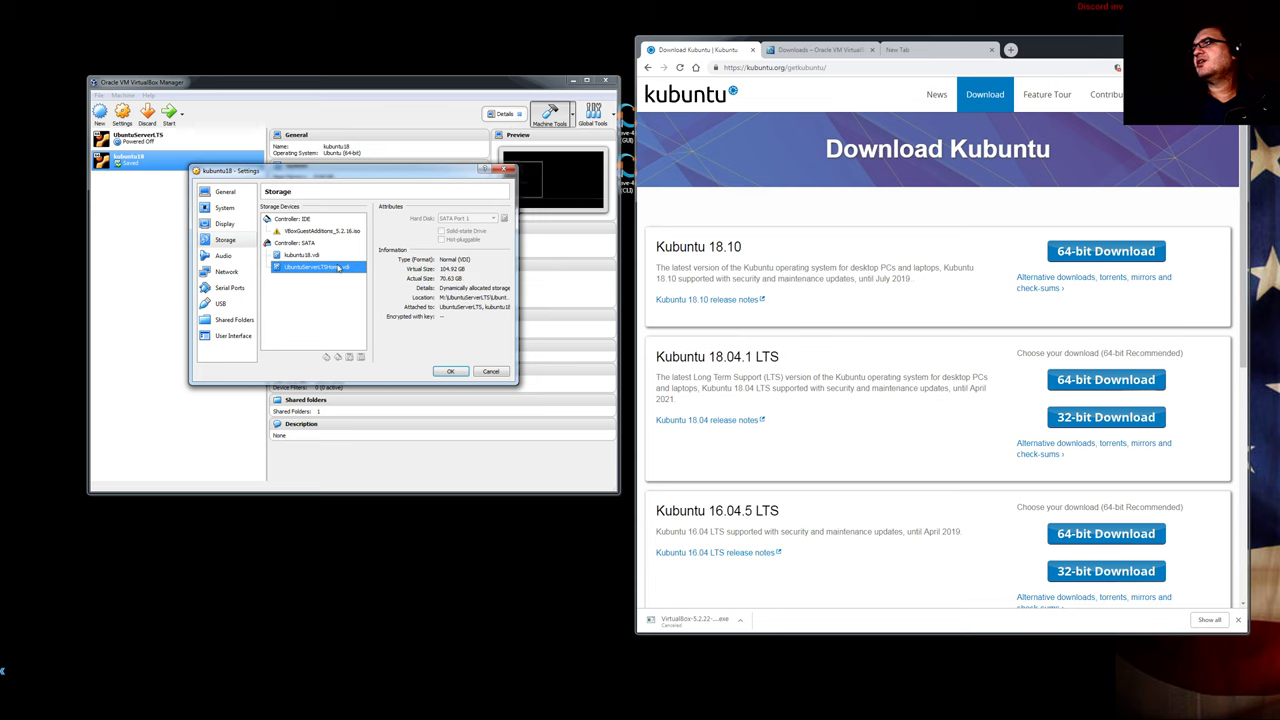
pyautogui.click(320, 256)
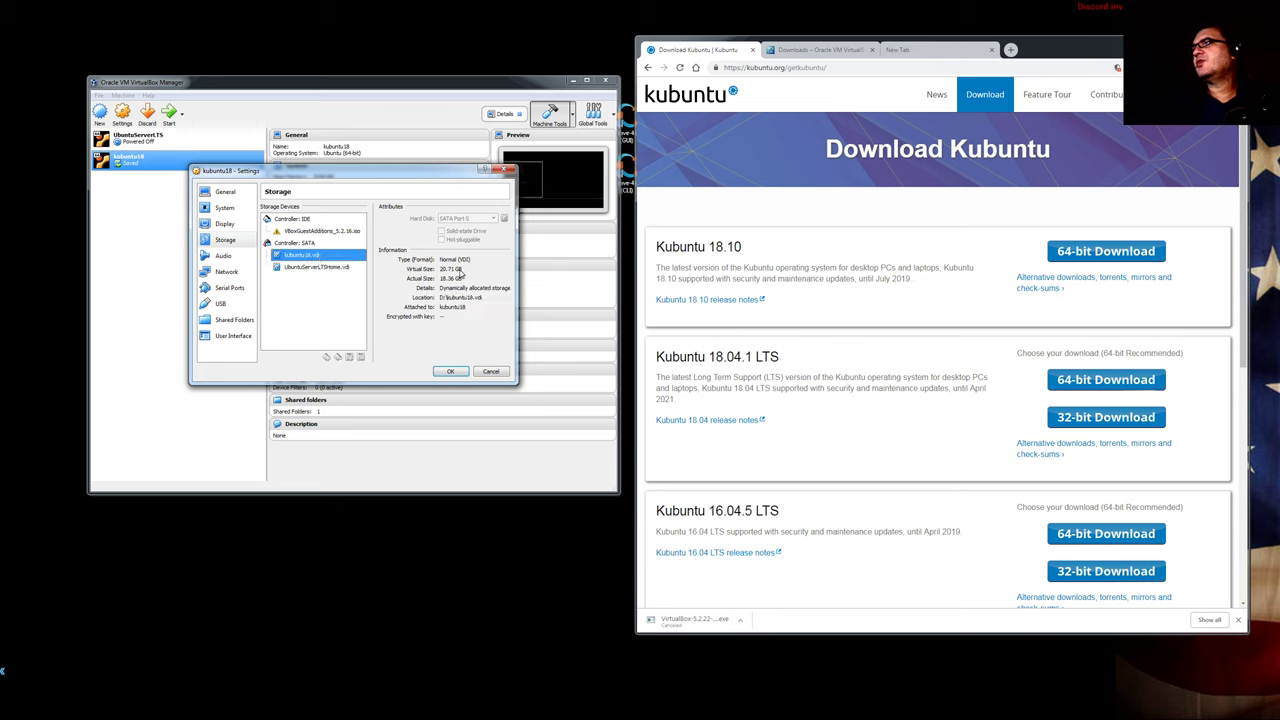
pyautogui.click(332, 270)
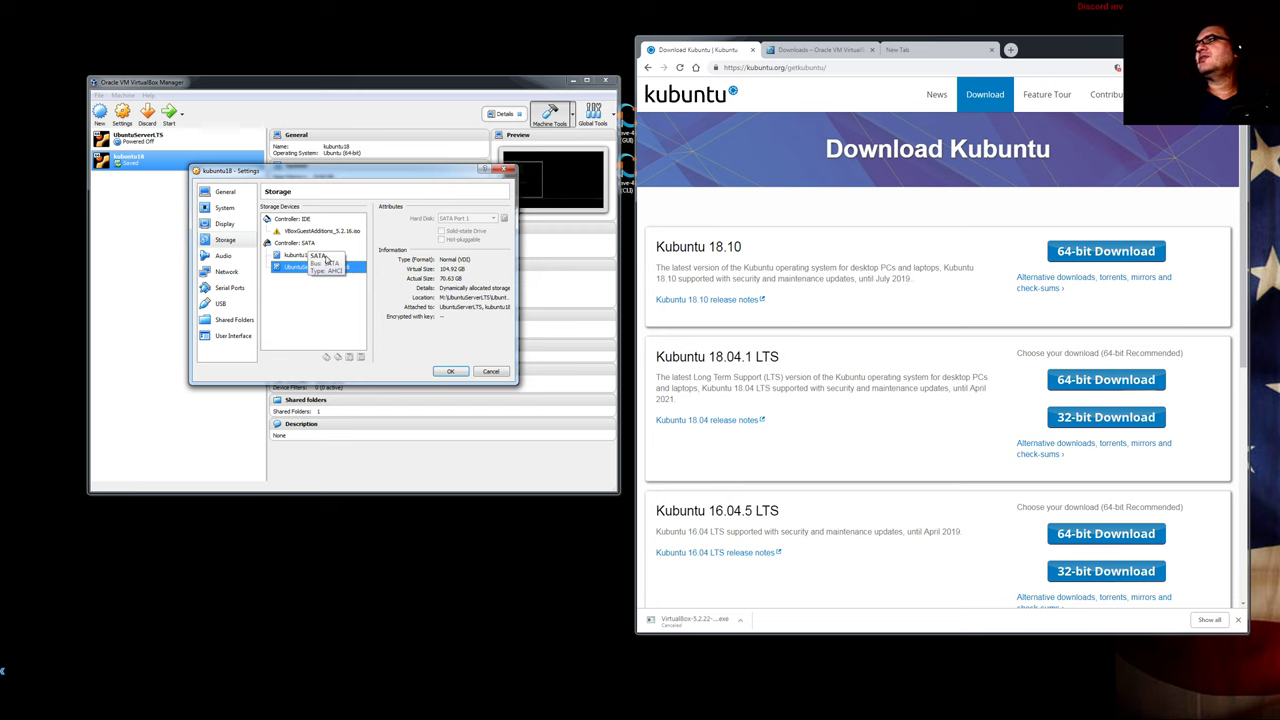
pyautogui.click(315, 245)
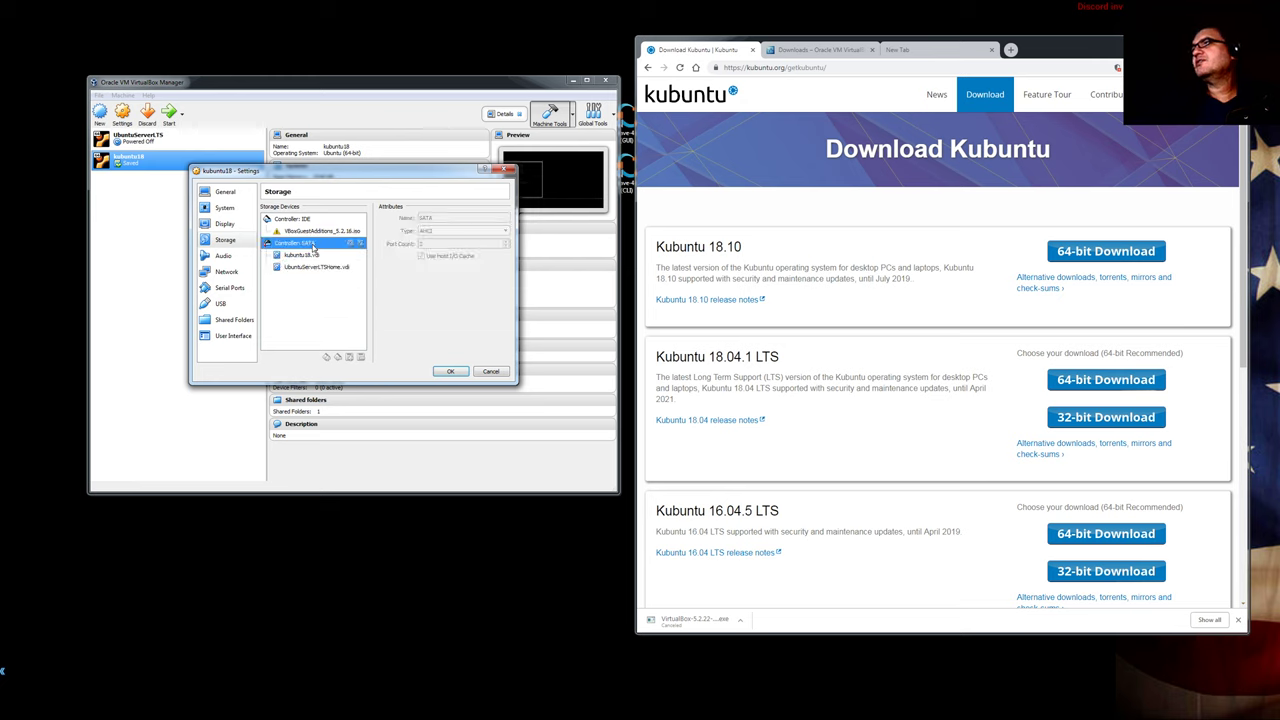
# - Inspect the path and mount options of the Downloads shared folder without changing them, and view the user interface settings
pyautogui.click(240, 320)
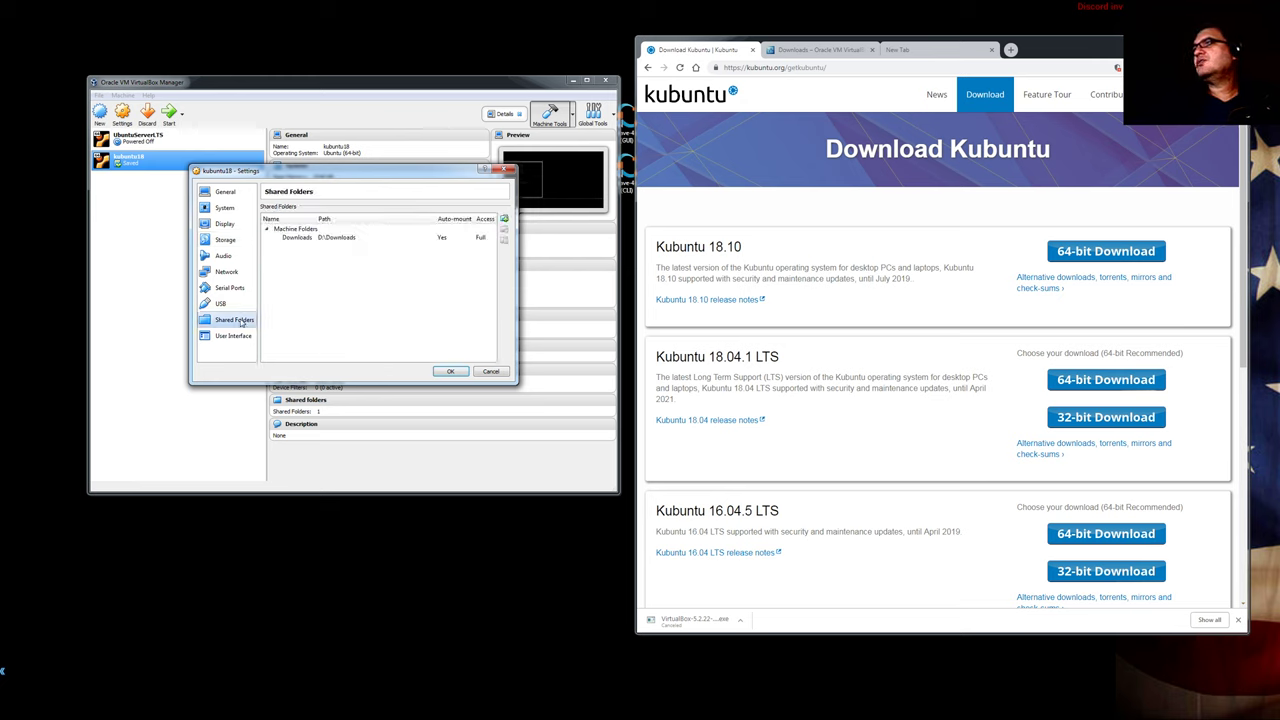
pyautogui.click(297, 239)
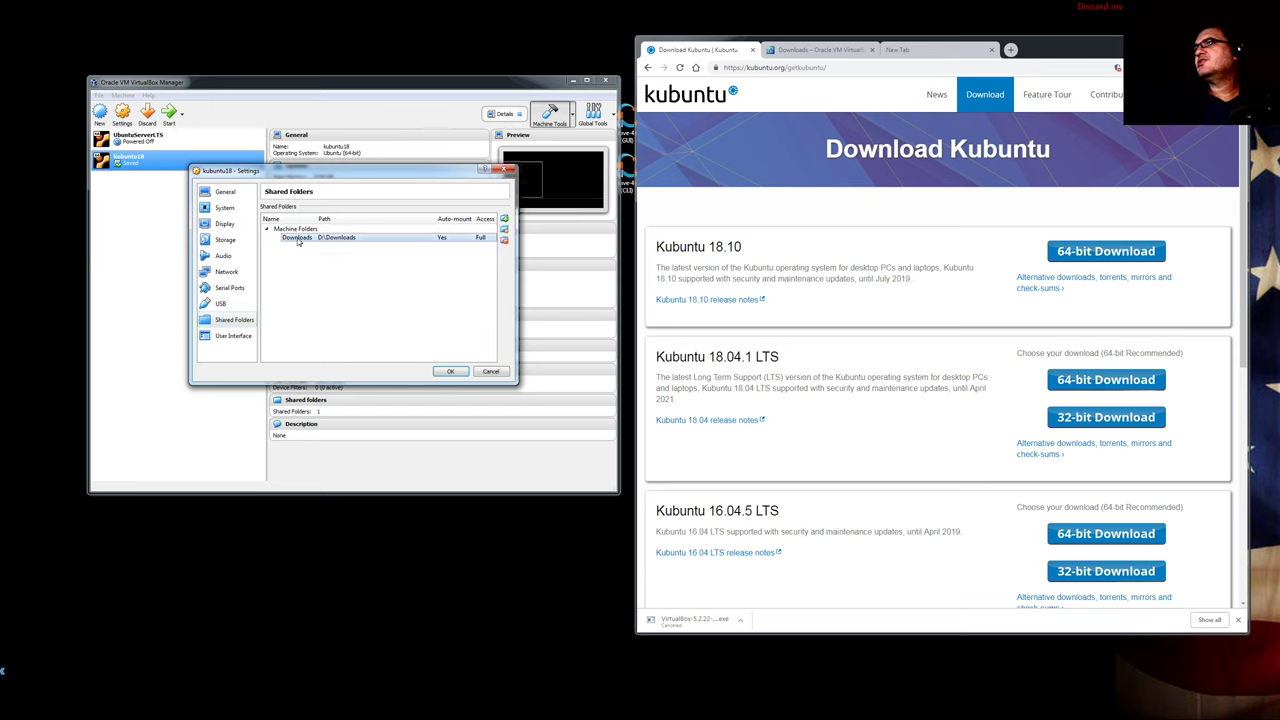
pyautogui.doubleClick(297, 241)
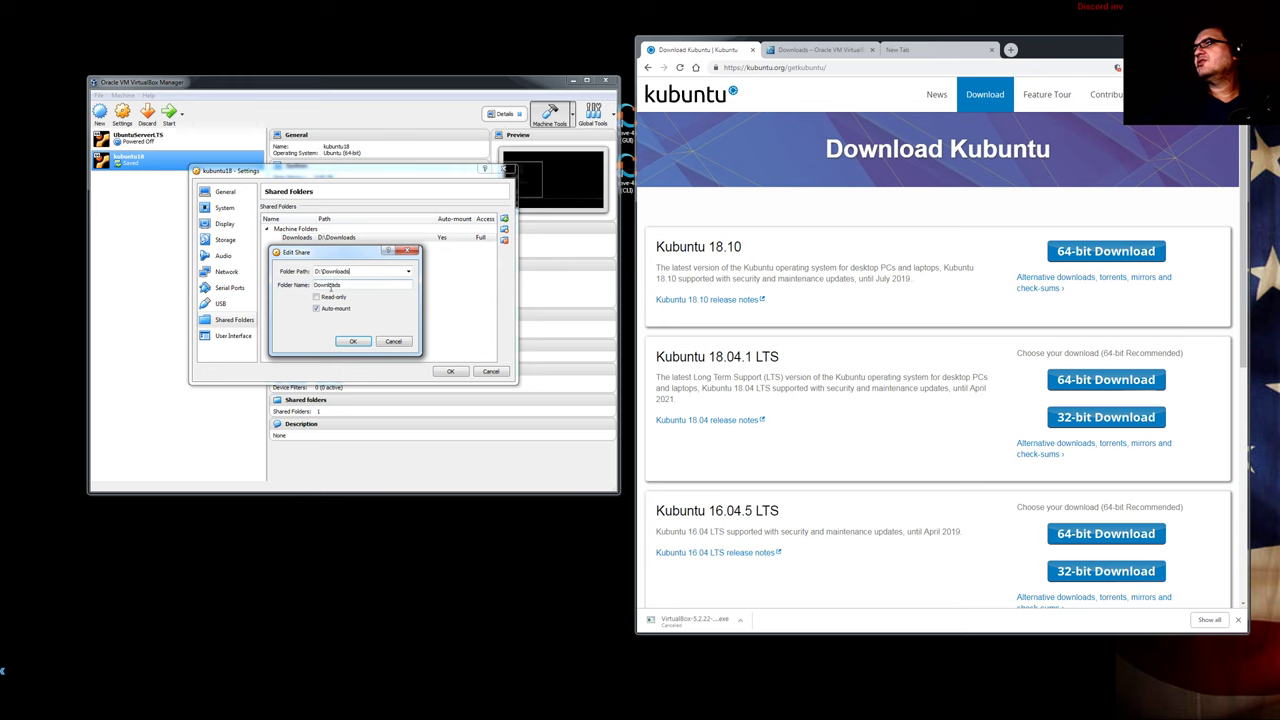
pyautogui.click(394, 342)
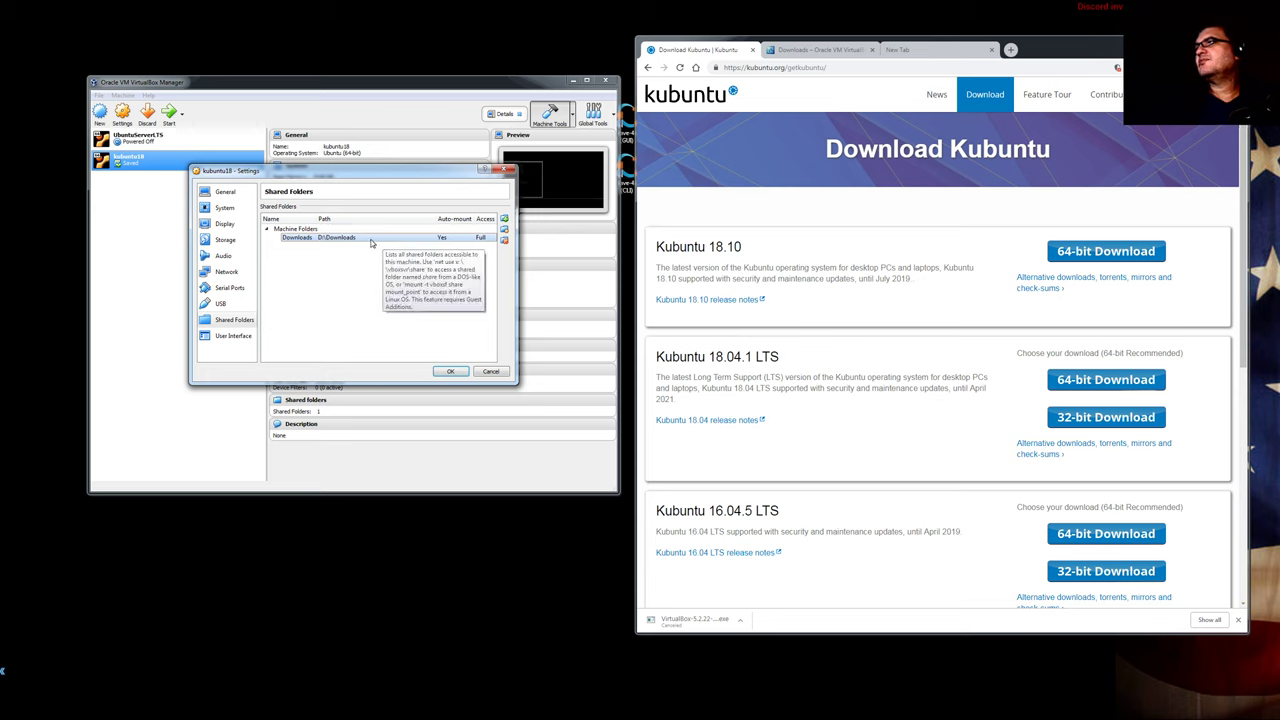
pyautogui.click(233, 336)
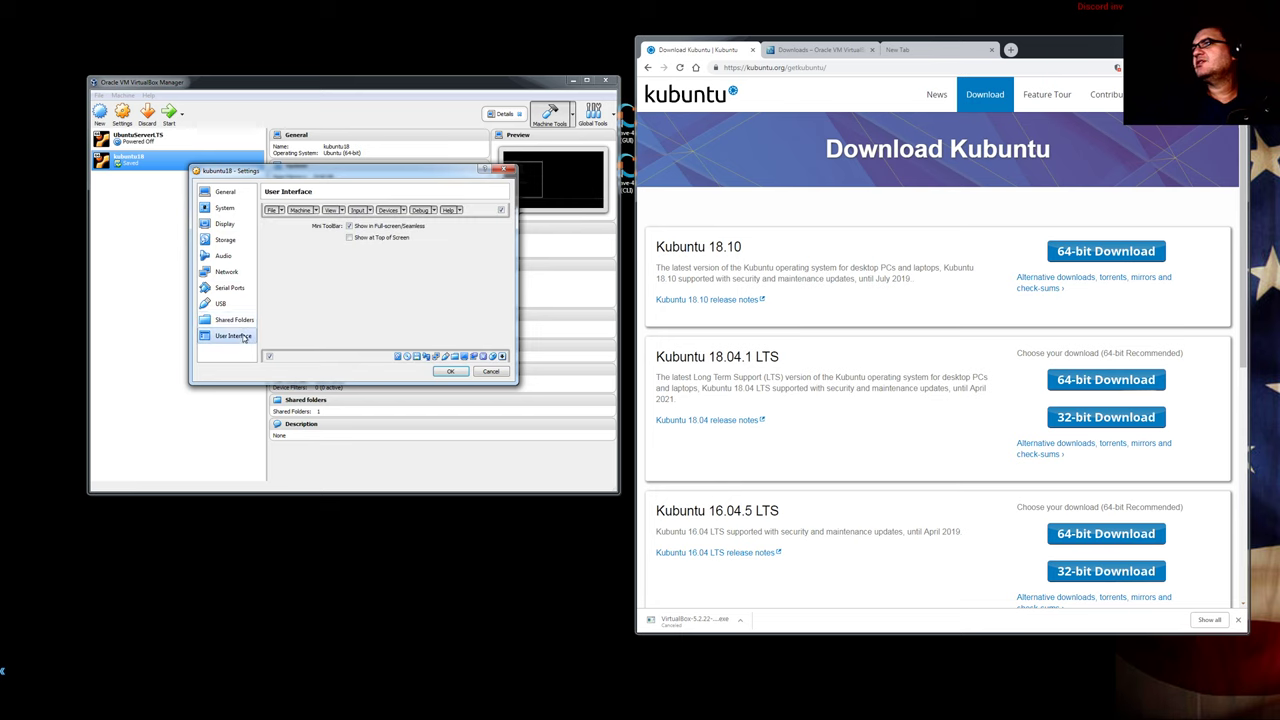
pyautogui.click(235, 320)
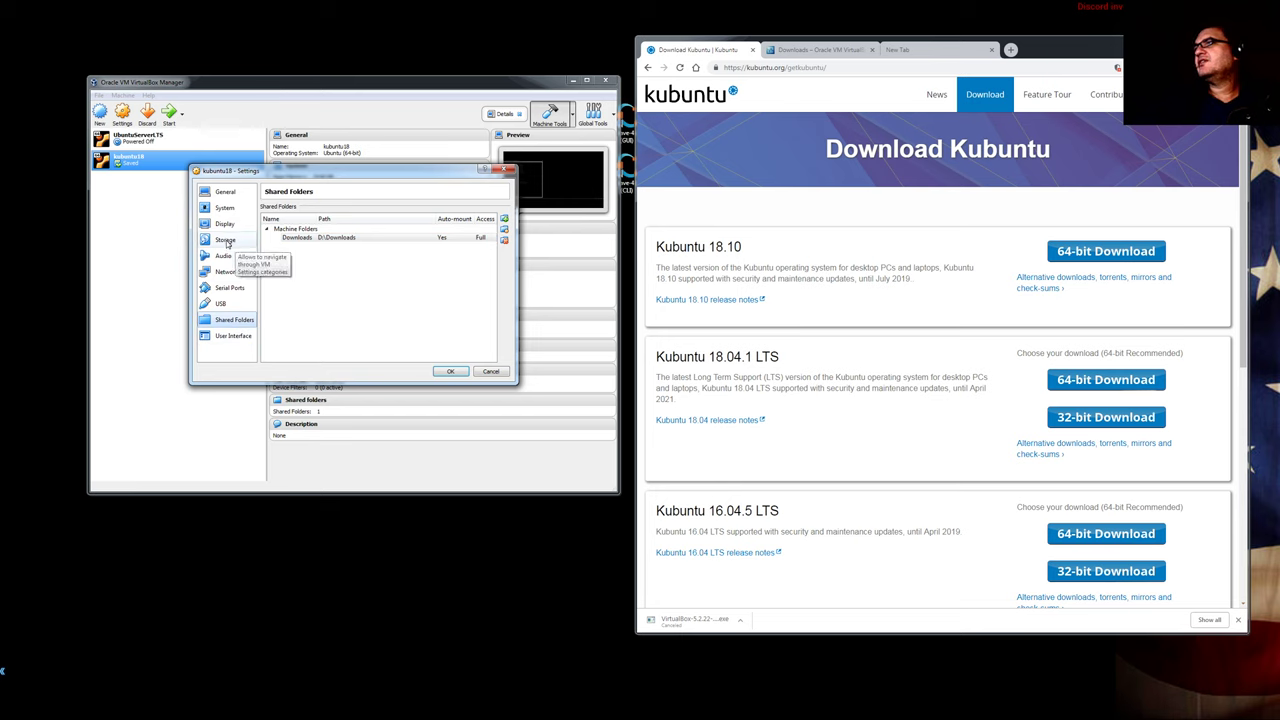
# - Return to the storage settings and inspect the IDE and SATA controllers' attributes
pyautogui.click(228, 242)
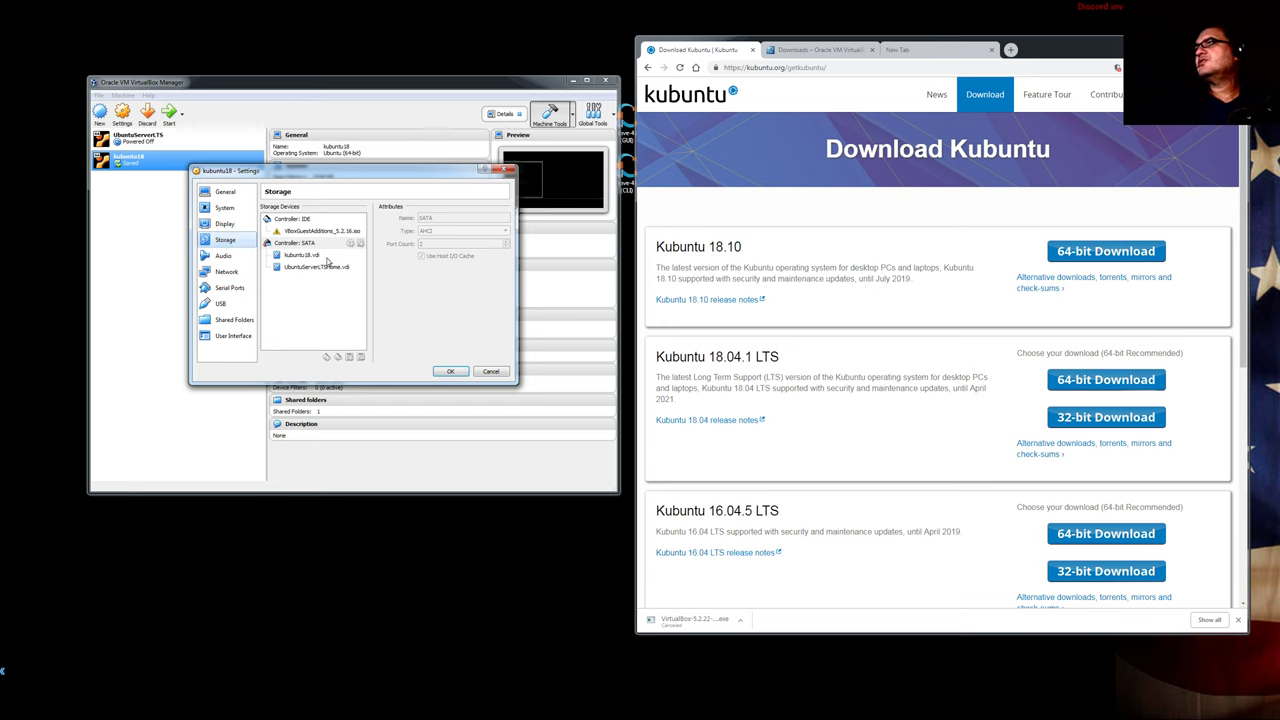
pyautogui.click(303, 220)
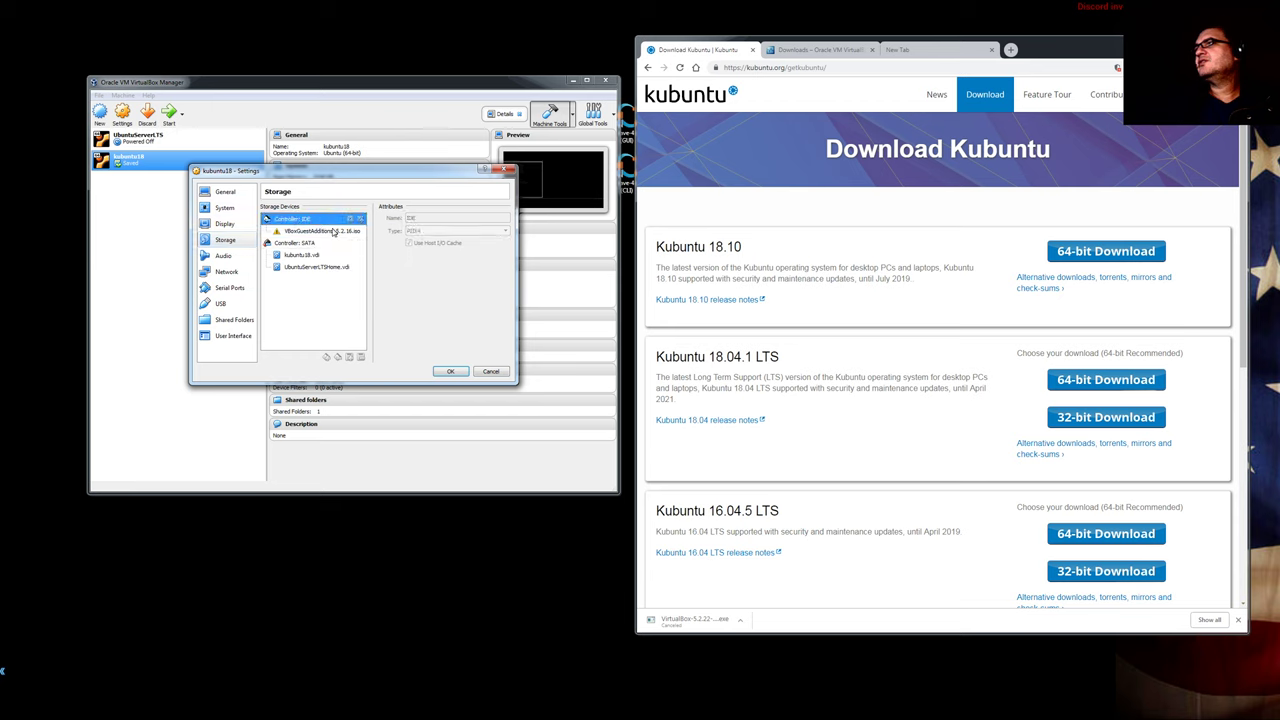
pyautogui.click(315, 244)
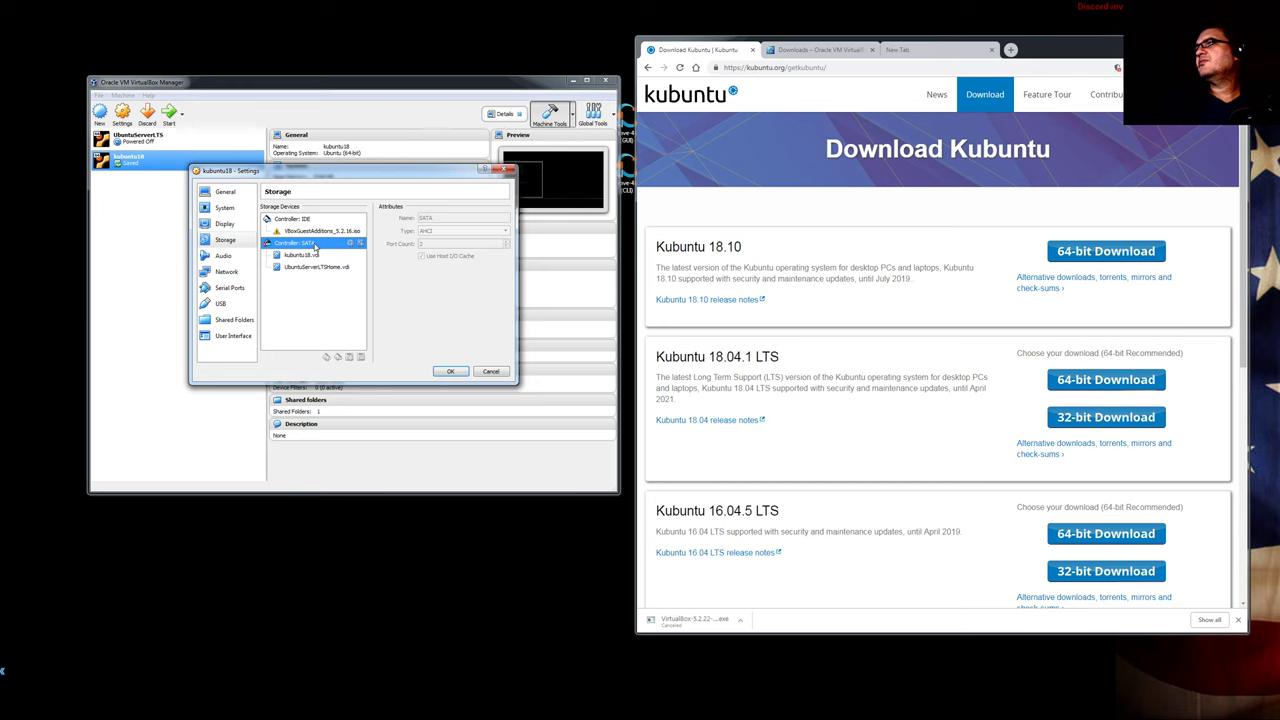
# - View the IDE controller's attributes in the storage settings and start downloading the Kubuntu 18.10 ISO
pyautogui.click(344, 219)
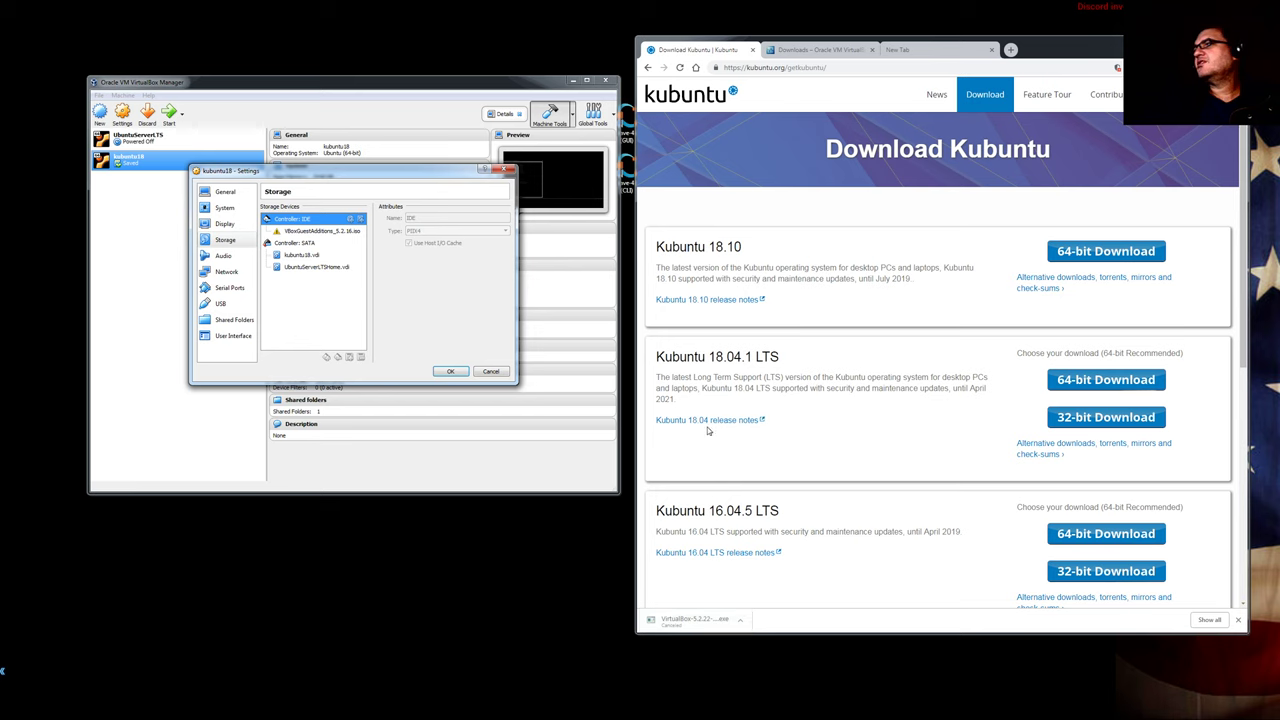
pyautogui.click(905, 318)
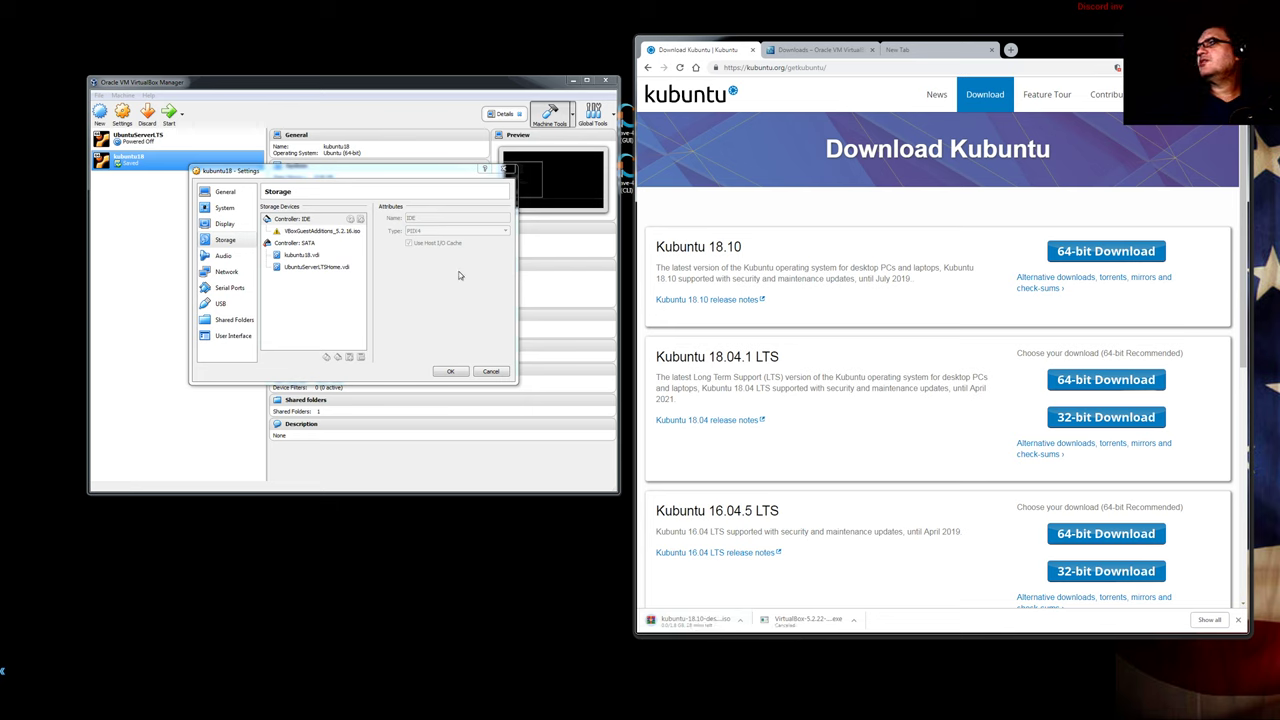
# - Inspect the kubuntu18.vdi disk's details, and leave the kubuntu18 settings without saving
pyautogui.click(302, 255)
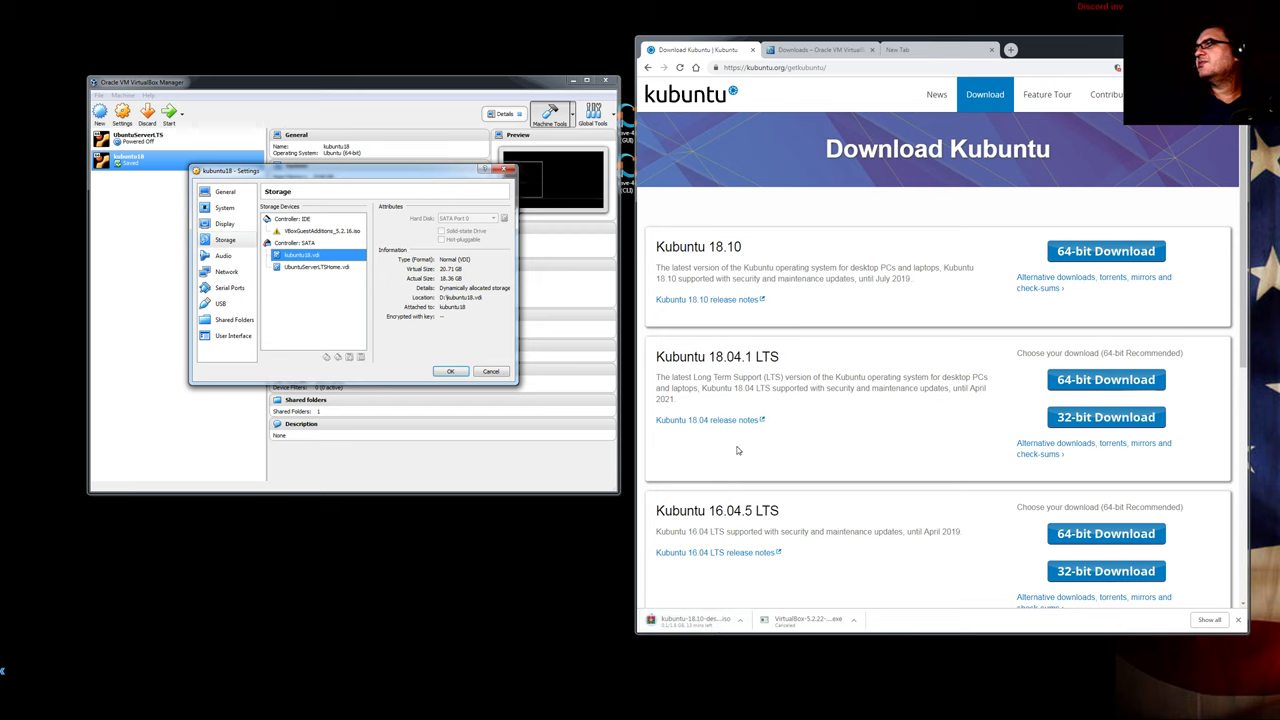
pyautogui.click(489, 372)
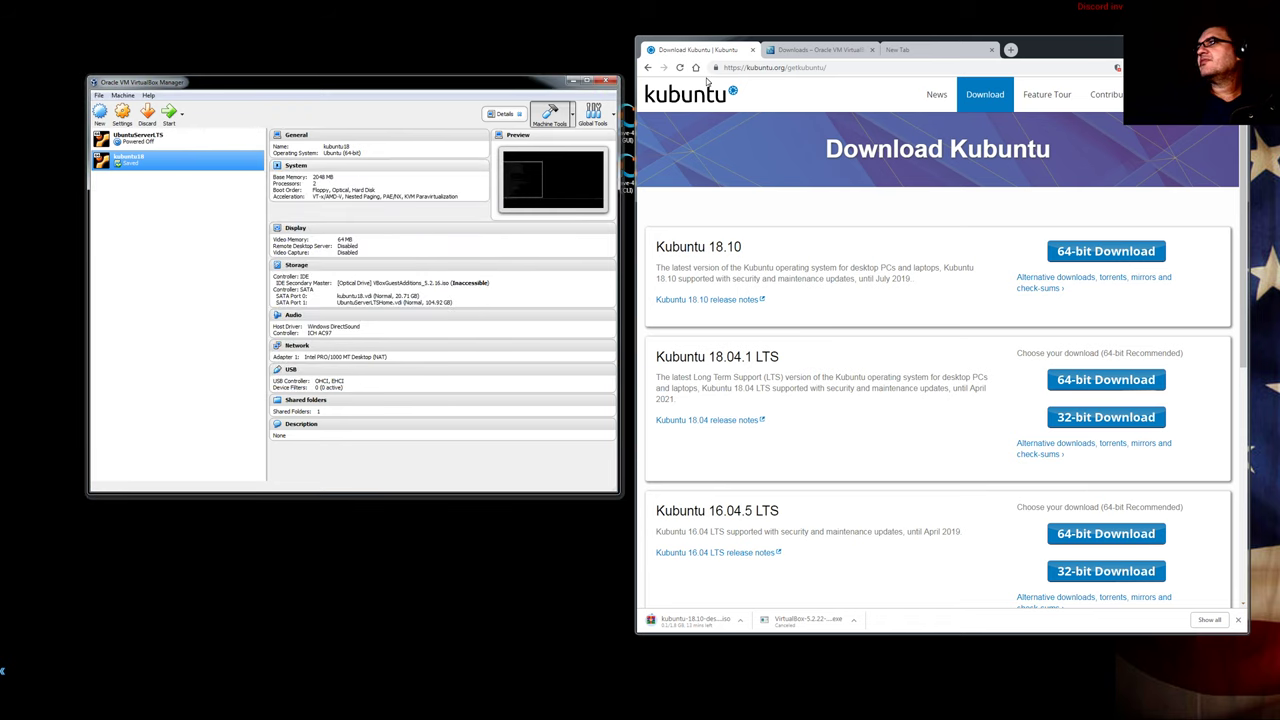
# - Open YouTube in the spare browser tab and search for "install kubuntu 18.04"
pyautogui.click(902, 50)
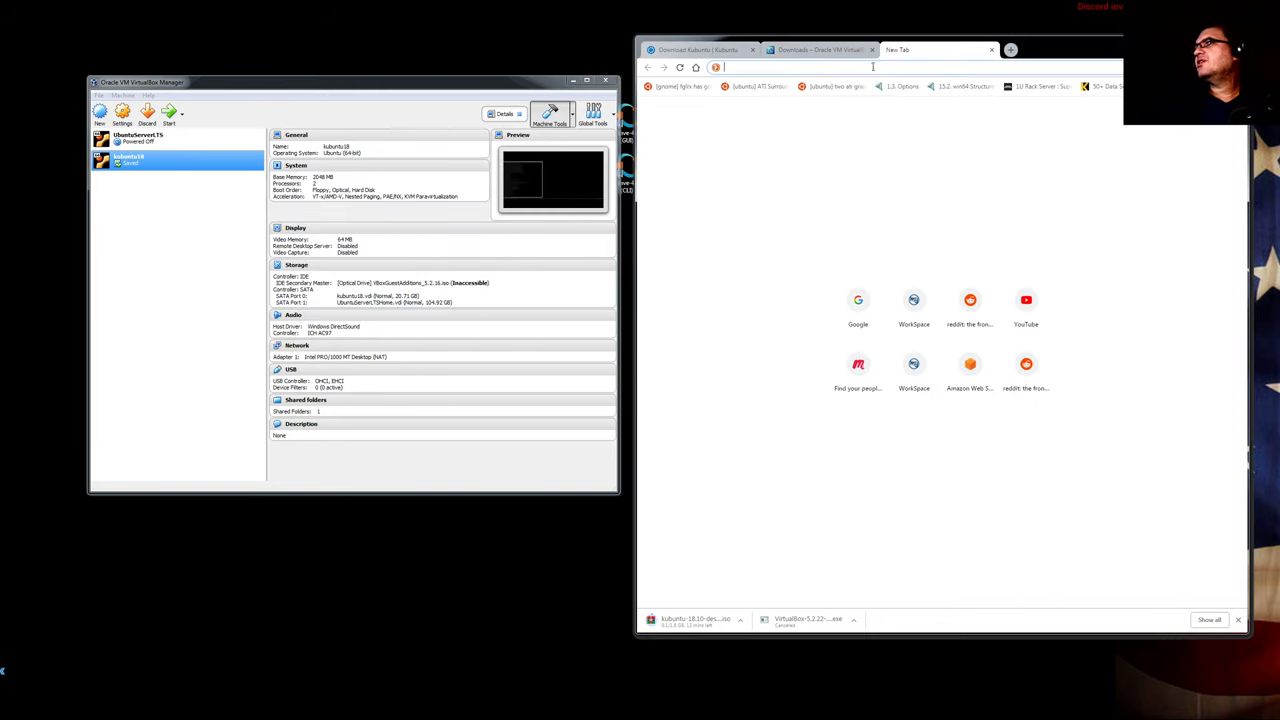
pyautogui.write('youtu')
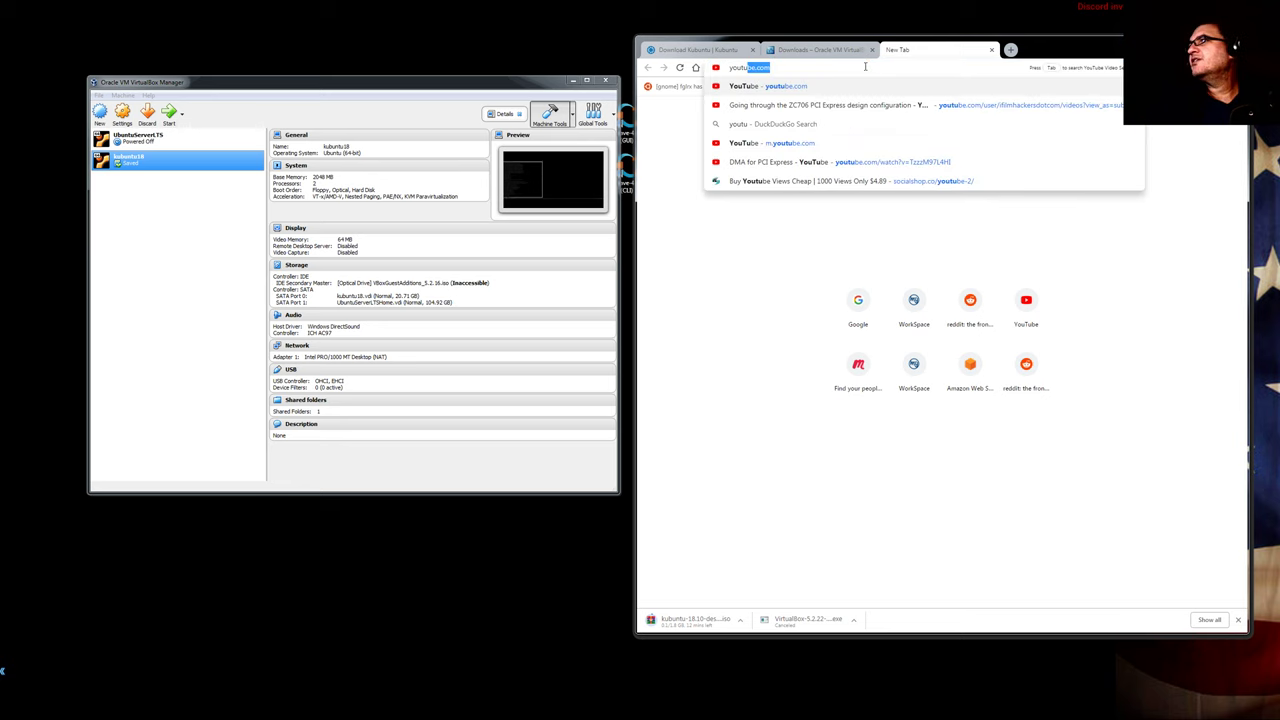
pyautogui.press('Return')
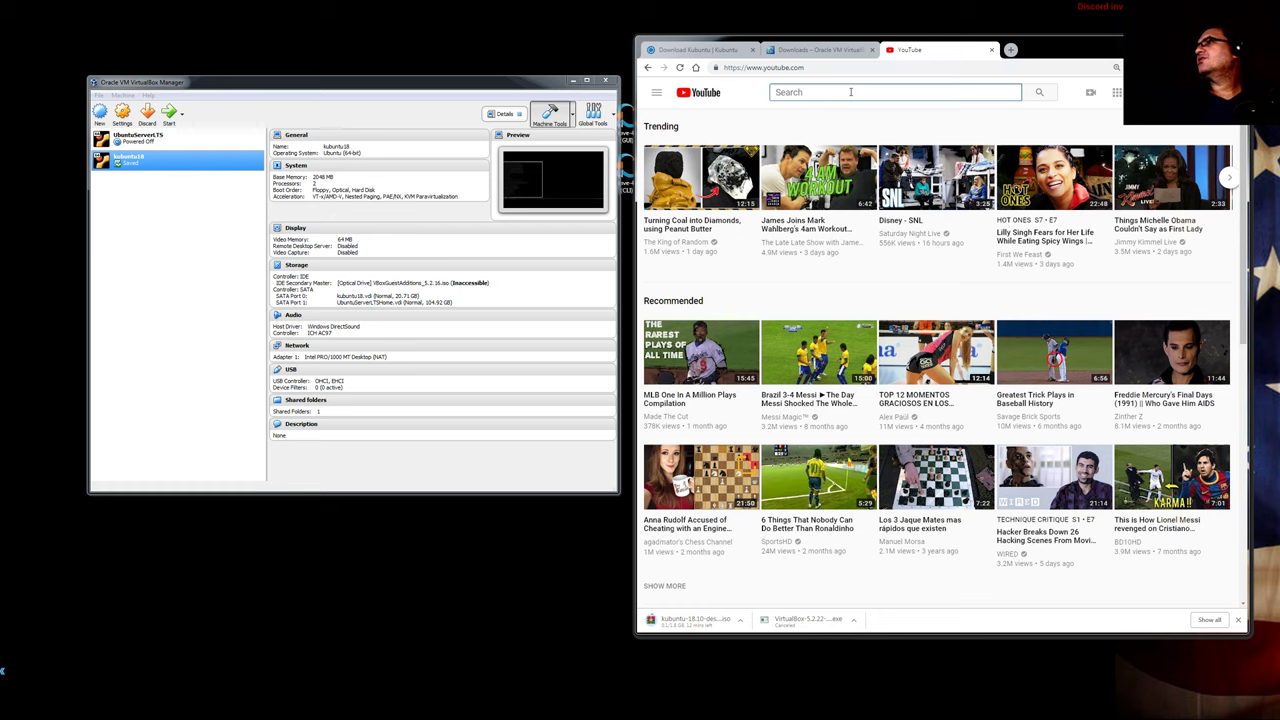
pyautogui.write('install kubunt')
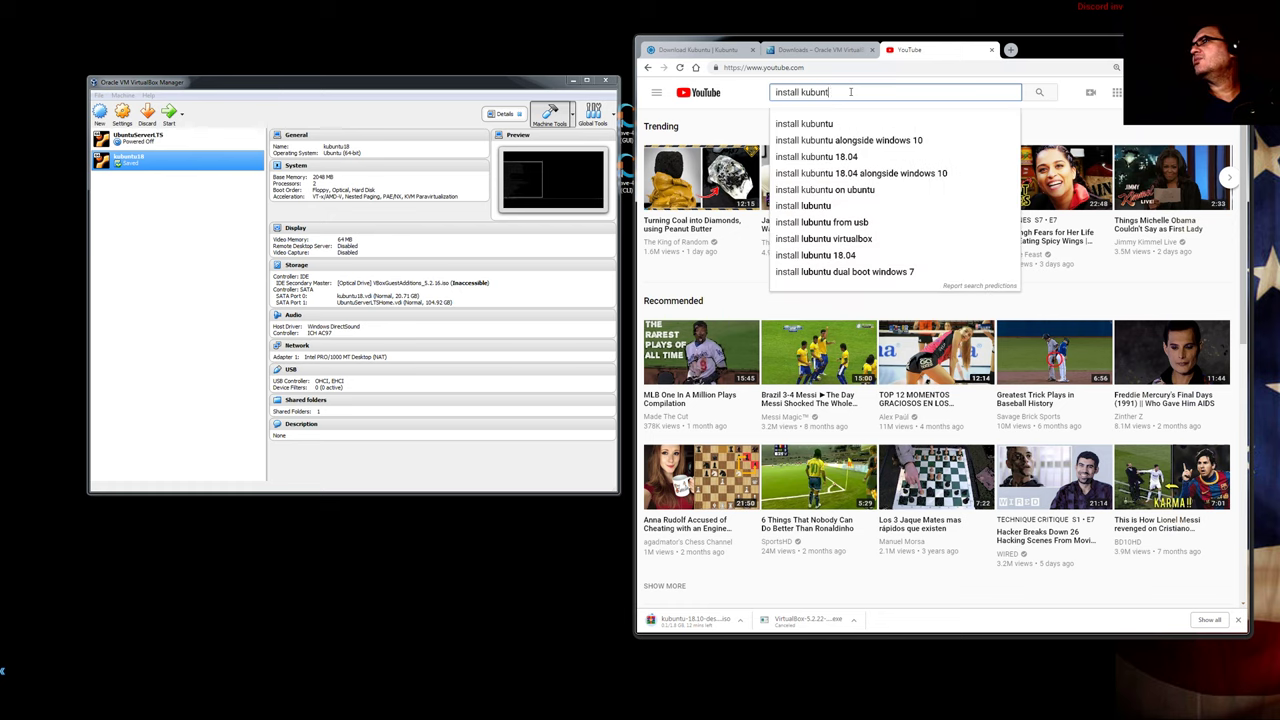
pyautogui.write('u 18.')
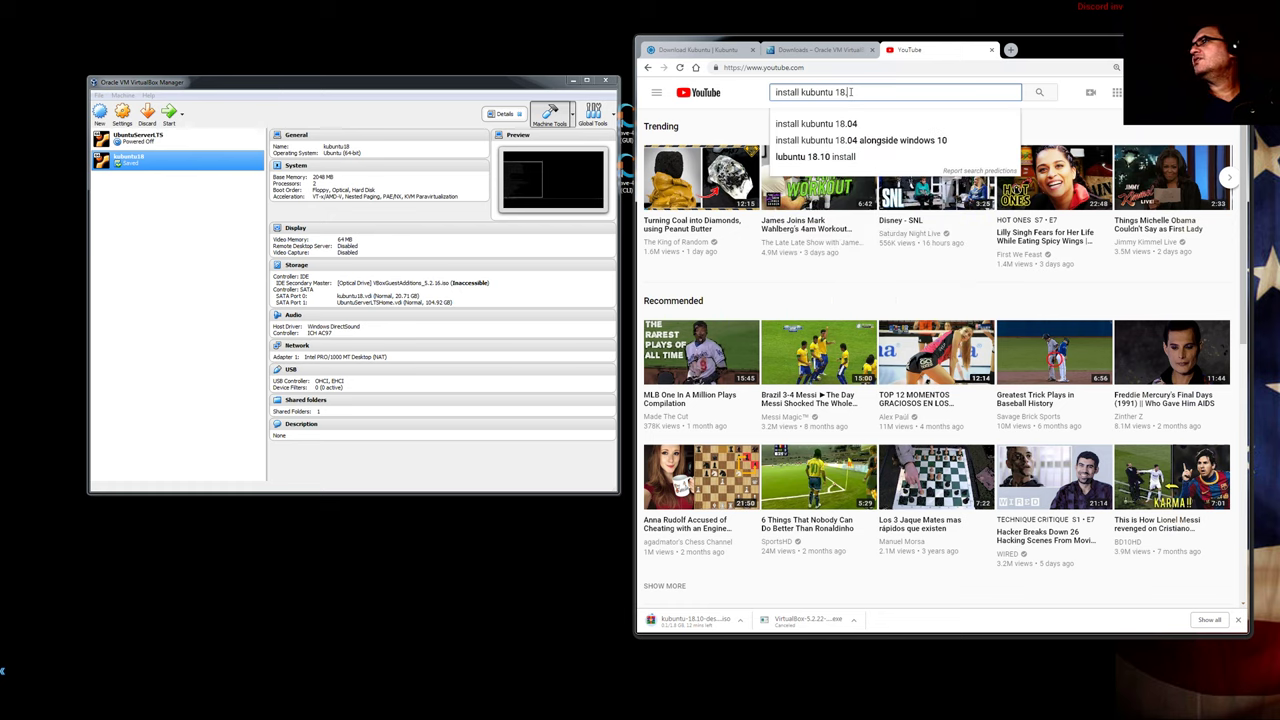
pyautogui.click(815, 124)
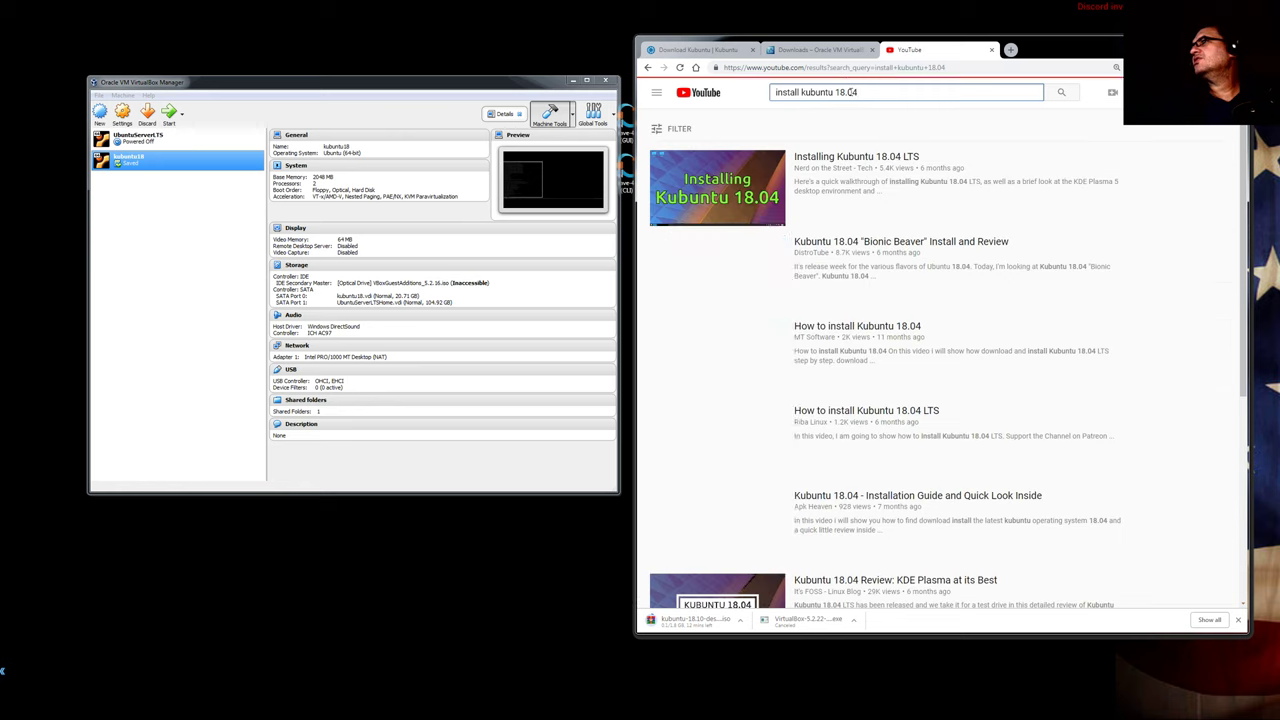
# - Open the "Installing Kubuntu 18.04 LTS" video, skip to about 9:56 and view it briefly in full screen
pyautogui.click(824, 157)
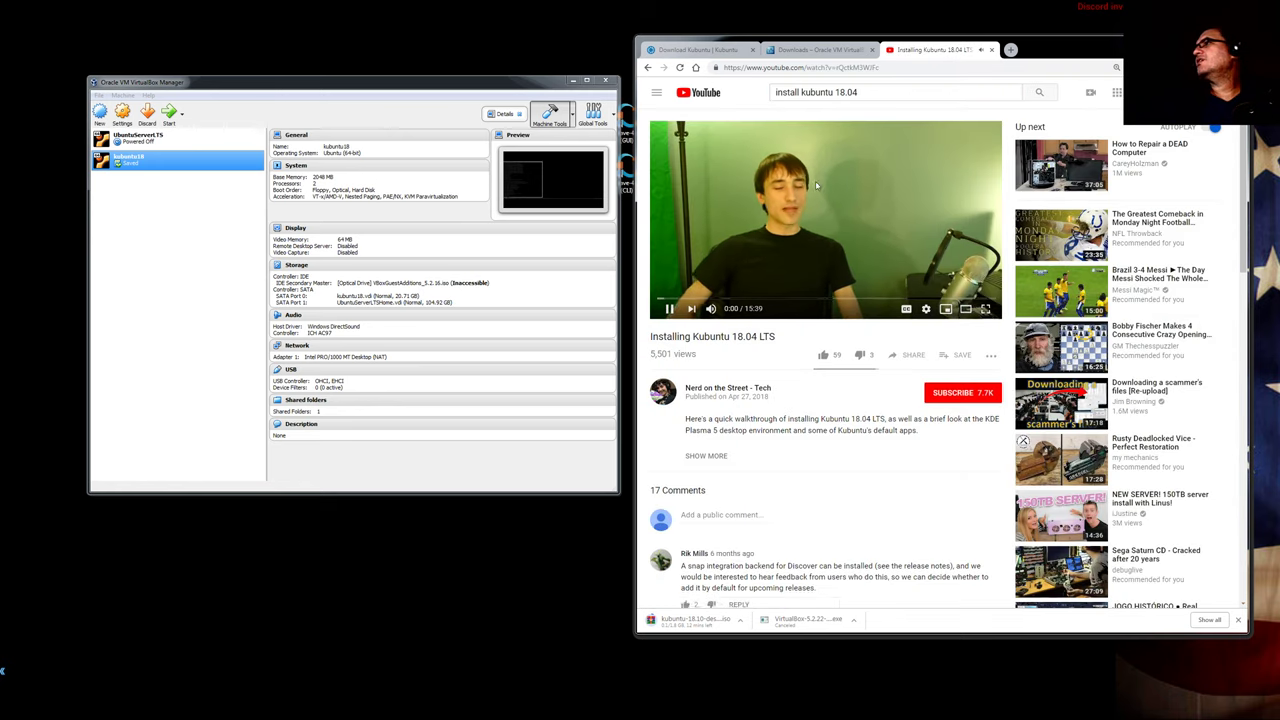
pyautogui.click(805, 299)
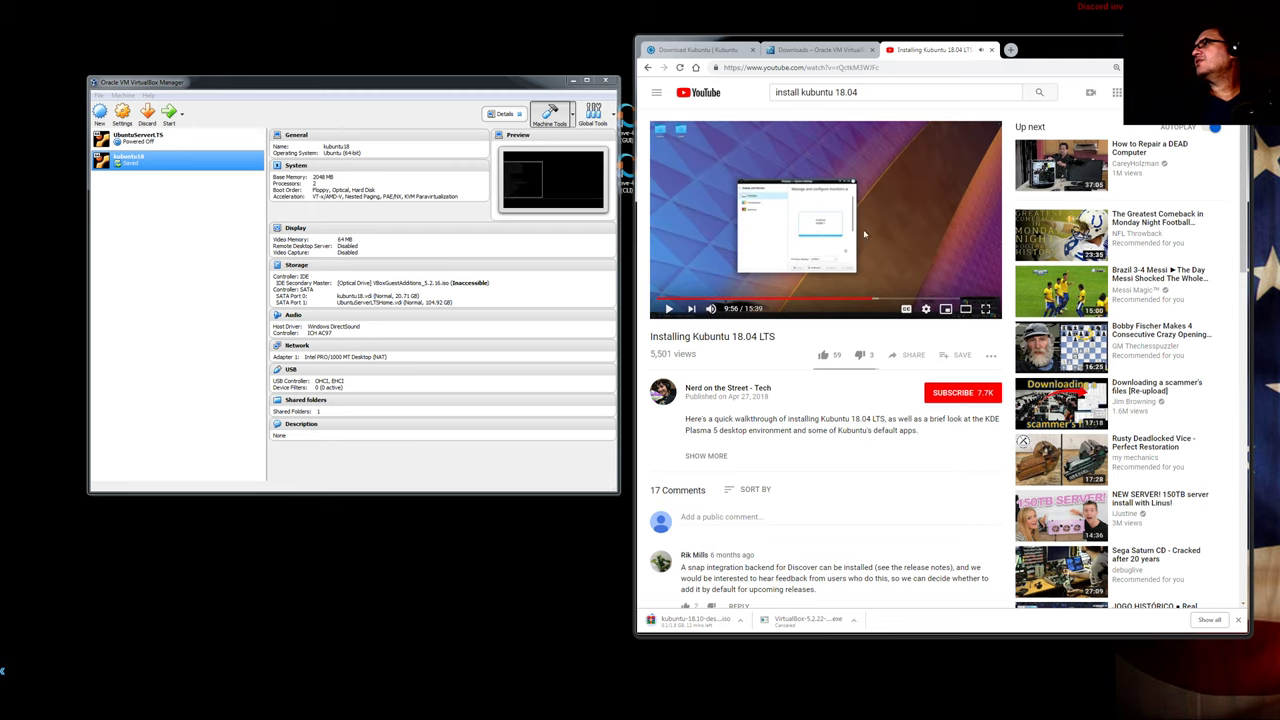
pyautogui.doubleClick(881, 236)
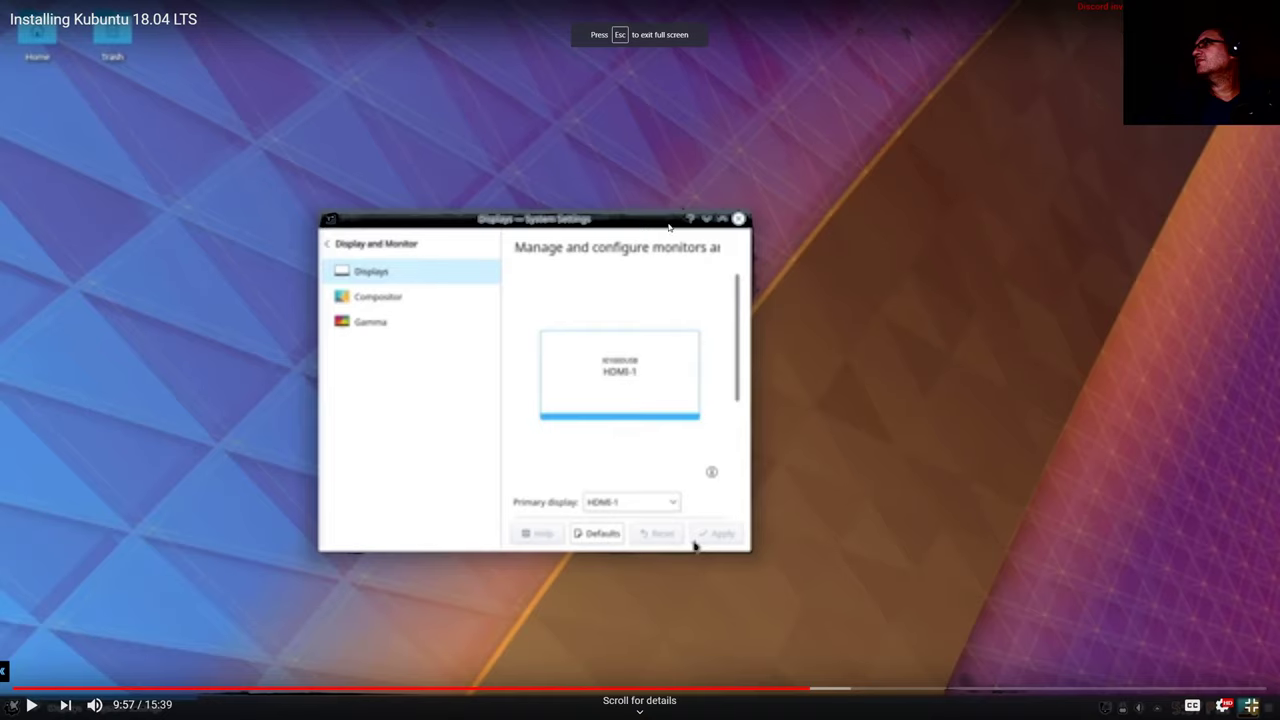
pyautogui.doubleClick(669, 227)
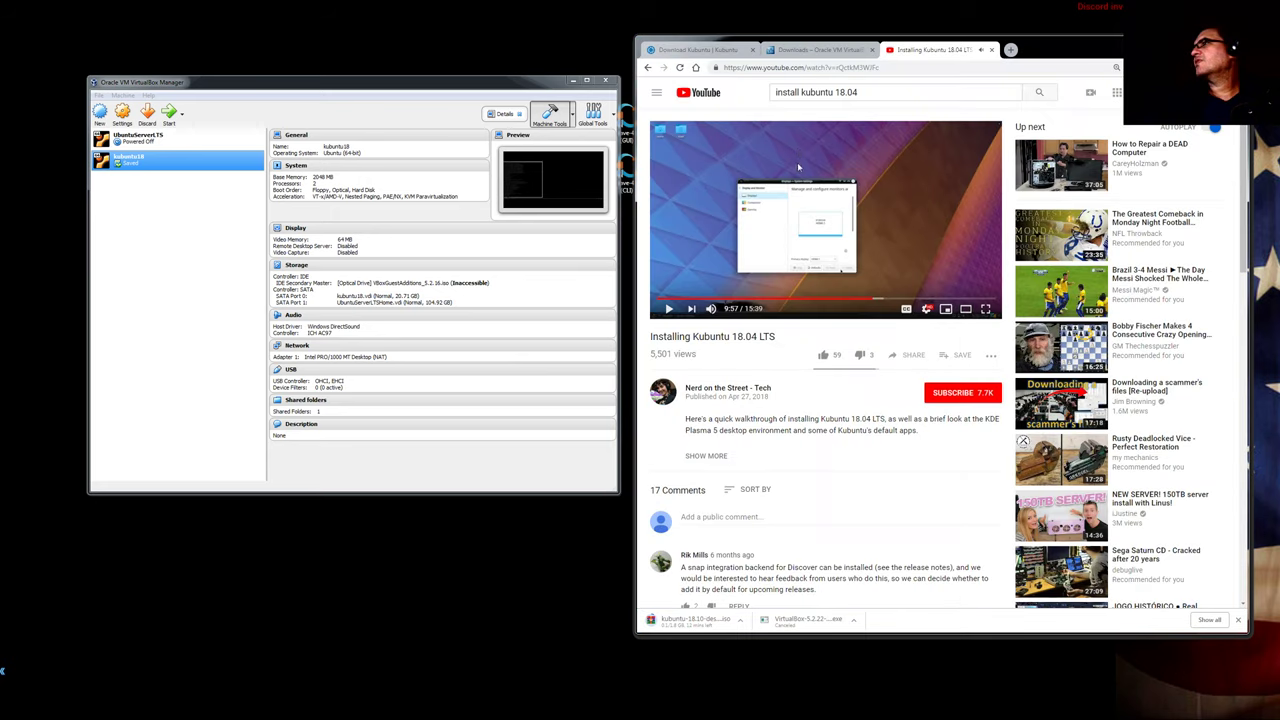
# - Bring up the VirtualBox downloads page, start the kubuntu18 virtual machine and dismiss its warning
pyautogui.click(815, 49)
pyautogui.click(205, 217)
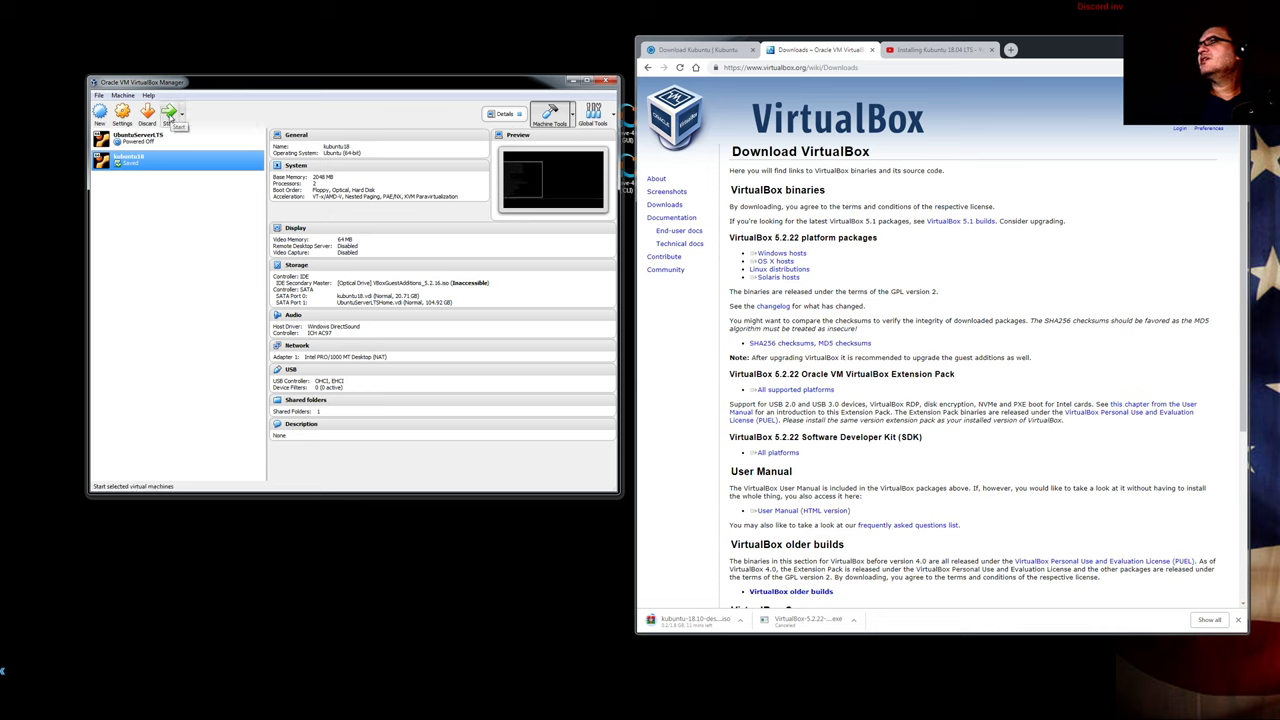
pyautogui.click(169, 115)
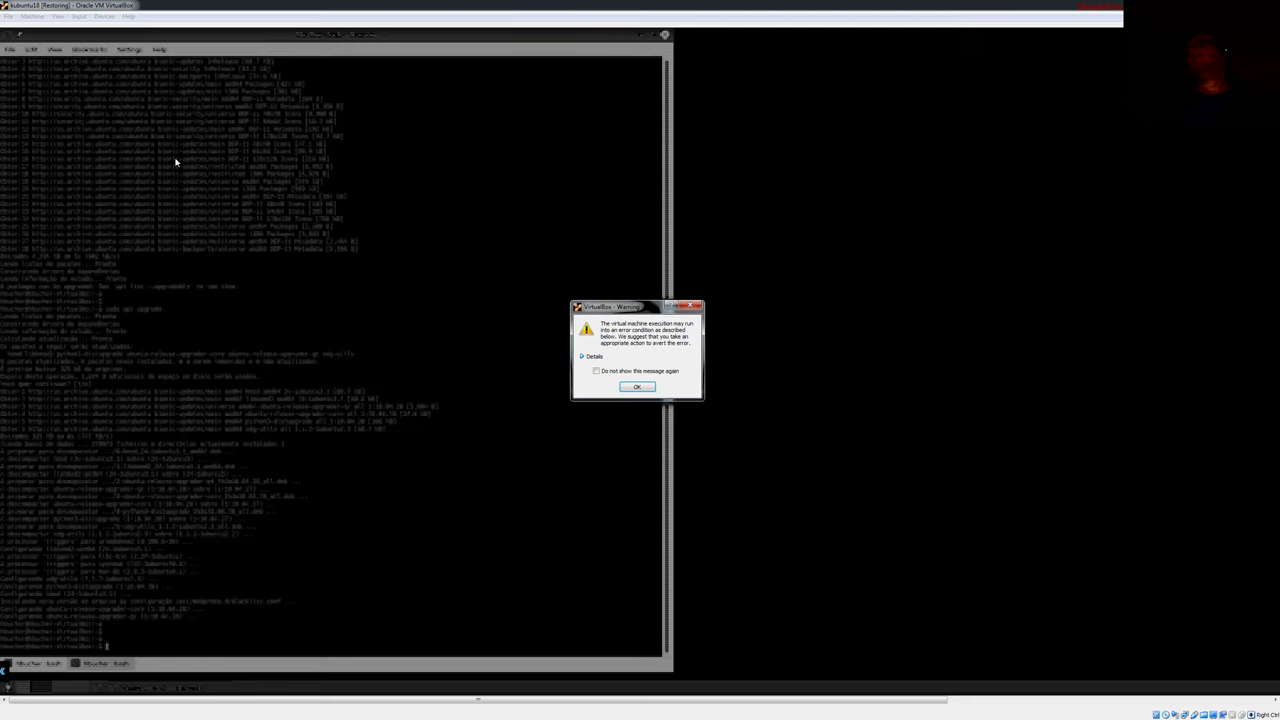
pyautogui.click(641, 387)
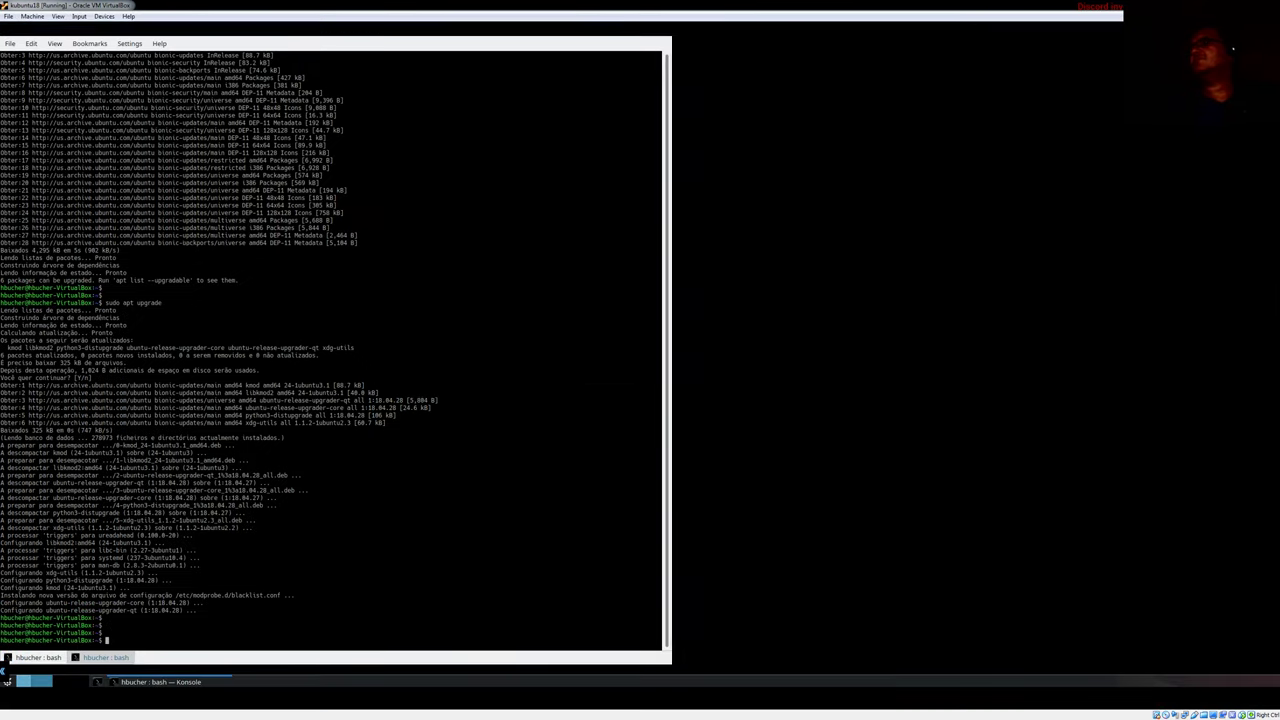
# - Clear the output in both Konsole terminal sessions
pyautogui.write('clear')
pyautogui.press('Return')
pyautogui.press('Return')
pyautogui.press('Return')
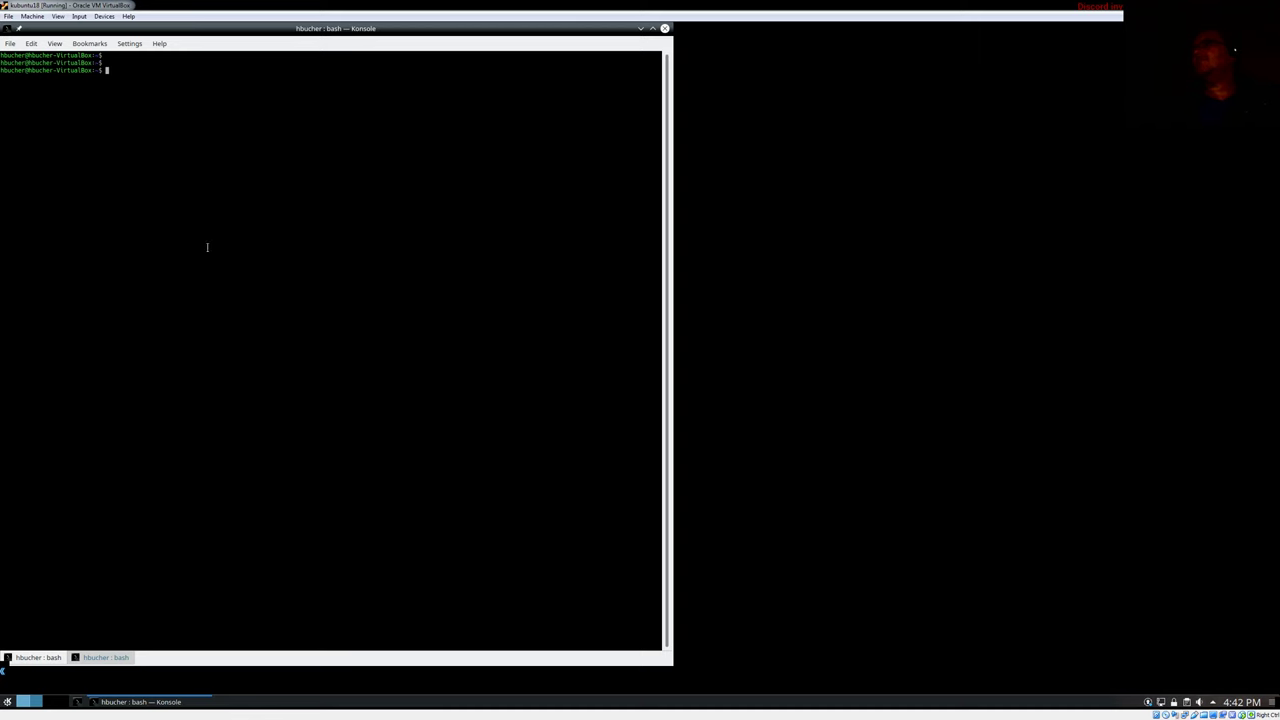
pyautogui.click(108, 658)
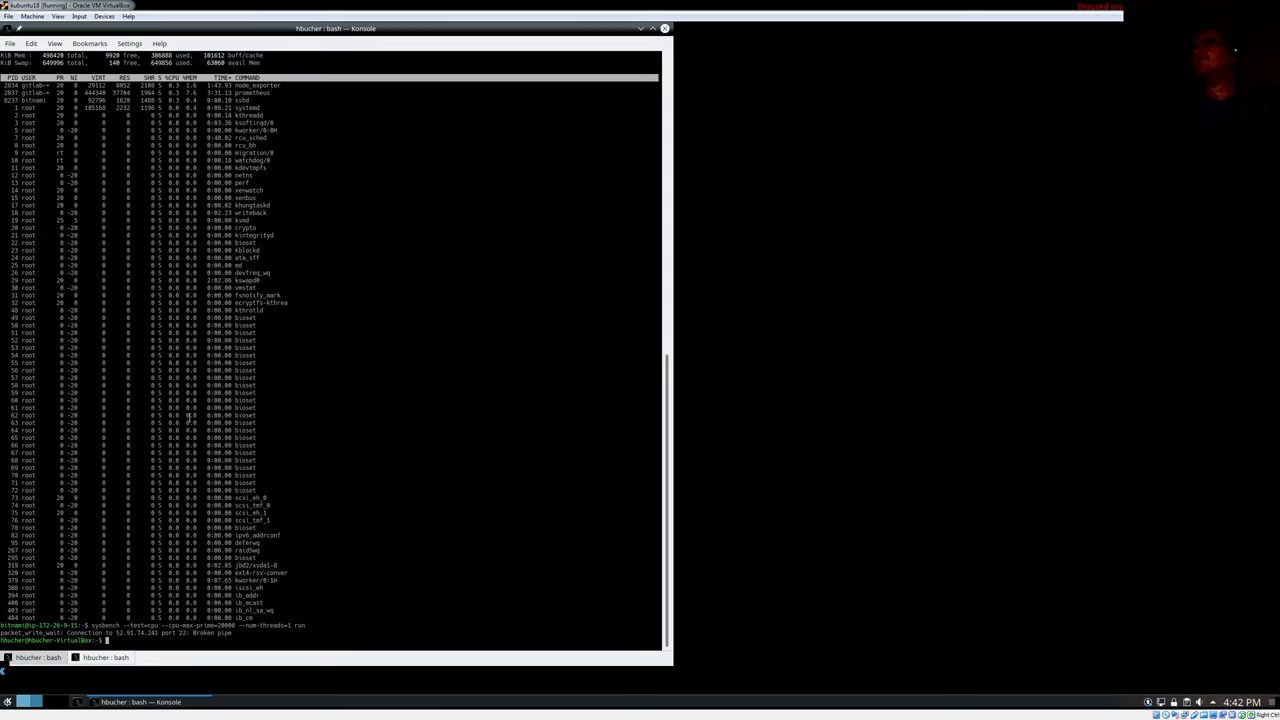
pyautogui.write('clear')
pyautogui.press('Return')
# - List the home folder's contents with ll in the second terminal session, and clear the output again
pyautogui.write('ll')
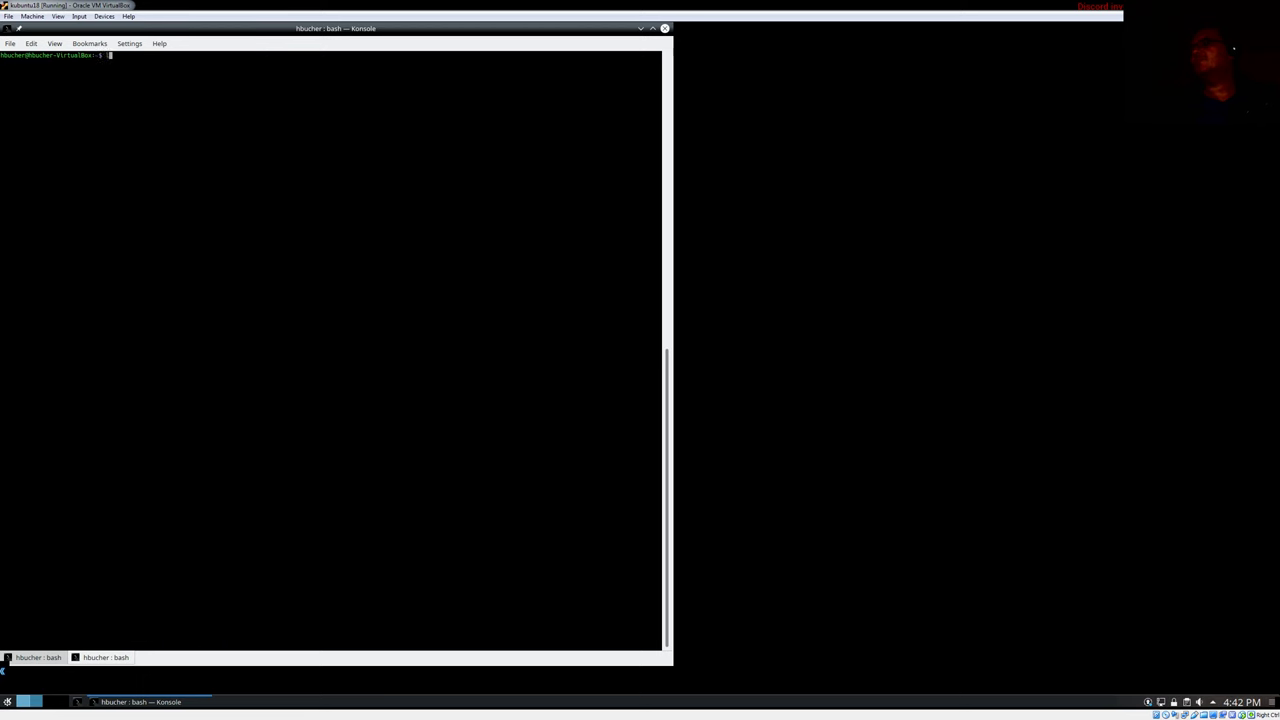
pyautogui.press('Return')
pyautogui.write('clear')
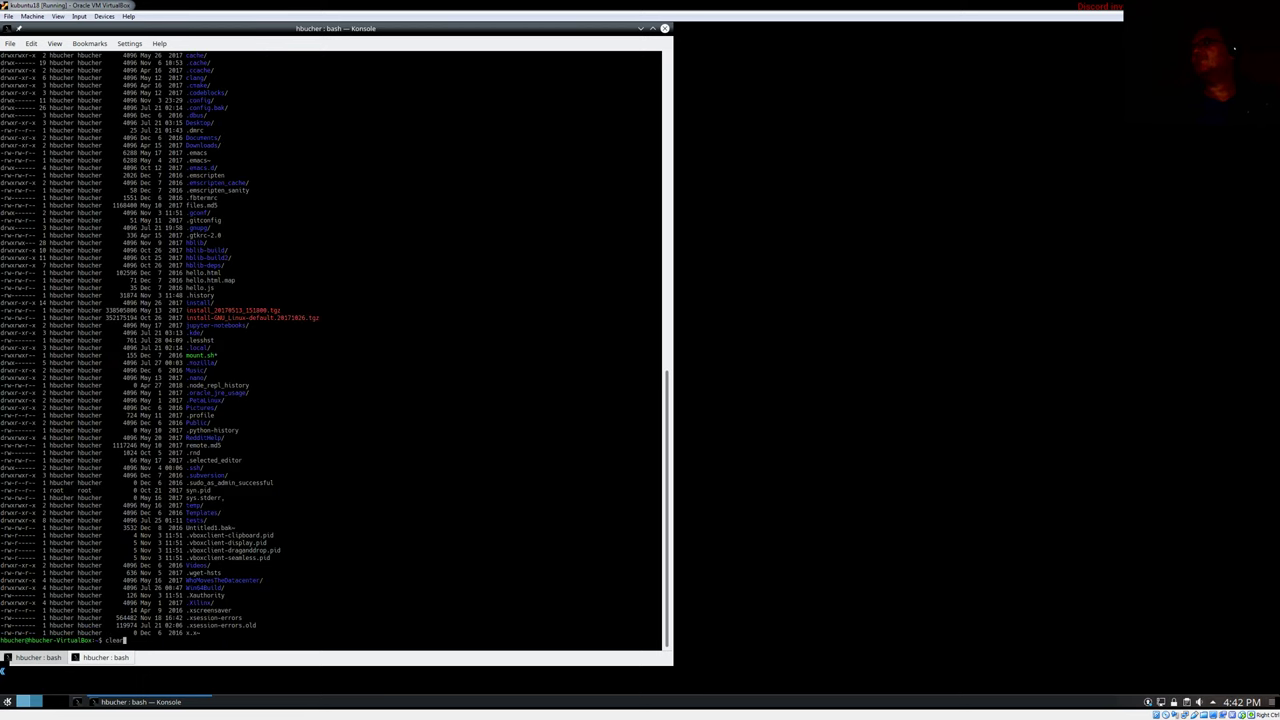
pyautogui.press('Return')
pyautogui.press('Return')
# - Begin a sudo apt install command and list the package name completions for base-
pyautogui.write('sudo ')
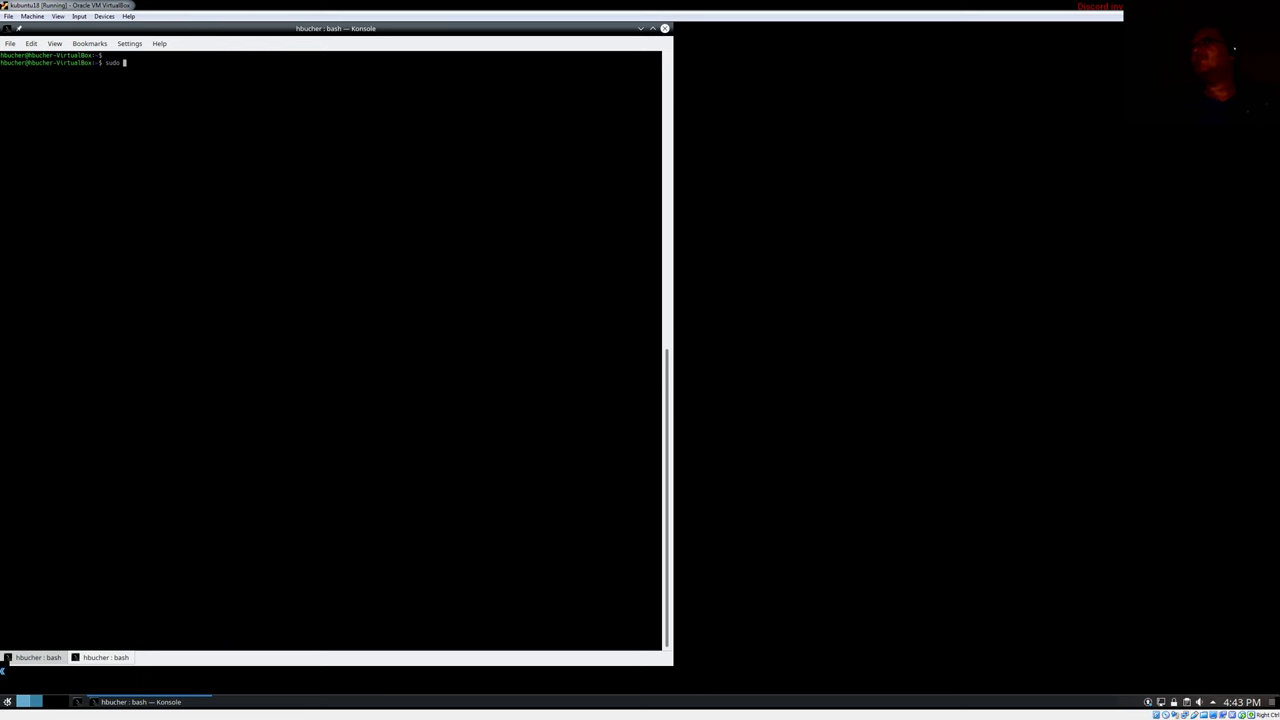
pyautogui.write('apt install')
pyautogui.write('base-')
pyautogui.press('Tab')
pyautogui.press('Tab')
pyautogui.press('Tab')
pyautogui.press('Tab')
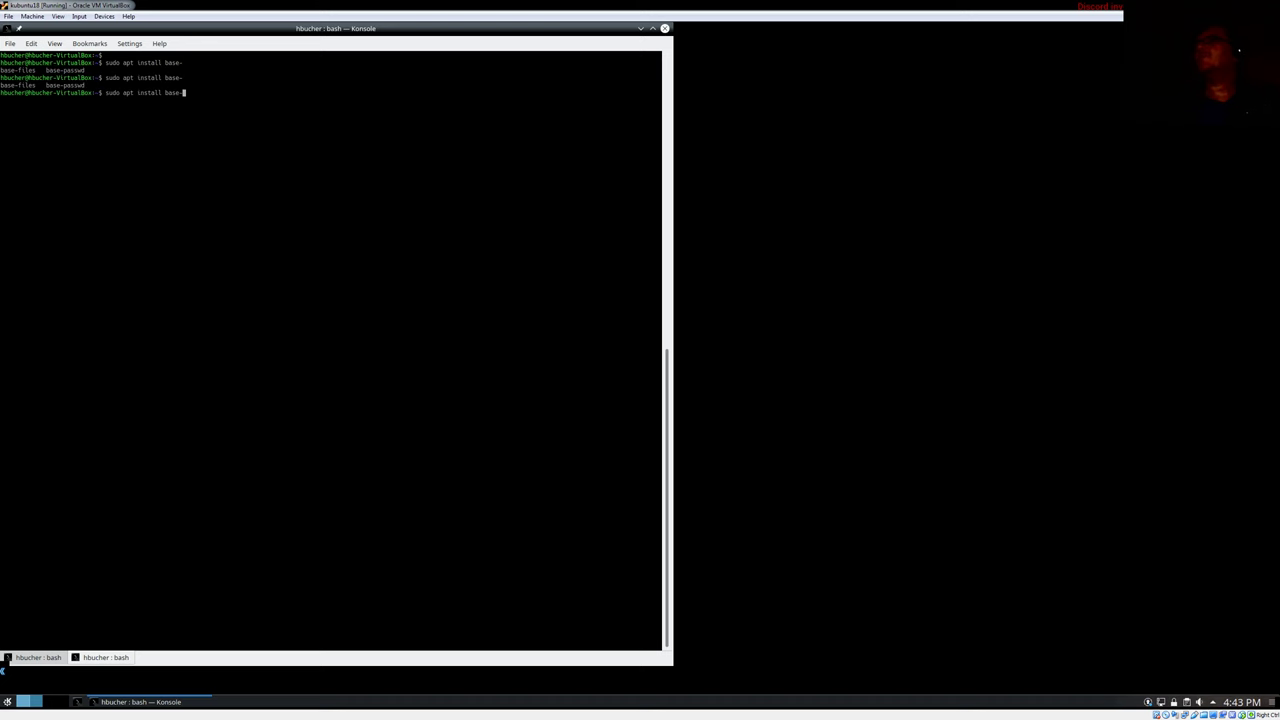
# - Replace base- with build-essential in the sudo apt install command and run it
pyautogui.press('BackSpace')
pyautogui.press('BackSpace')
pyautogui.press('BackSpace')
pyautogui.press('BackSpace')
pyautogui.press('BackSpace')
pyautogui.write('d')
pyautogui.press('BackSpace')
pyautogui.write('build-esse')
pyautogui.press('Tab')
pyautogui.press('Return')
pyautogui.press('Up')
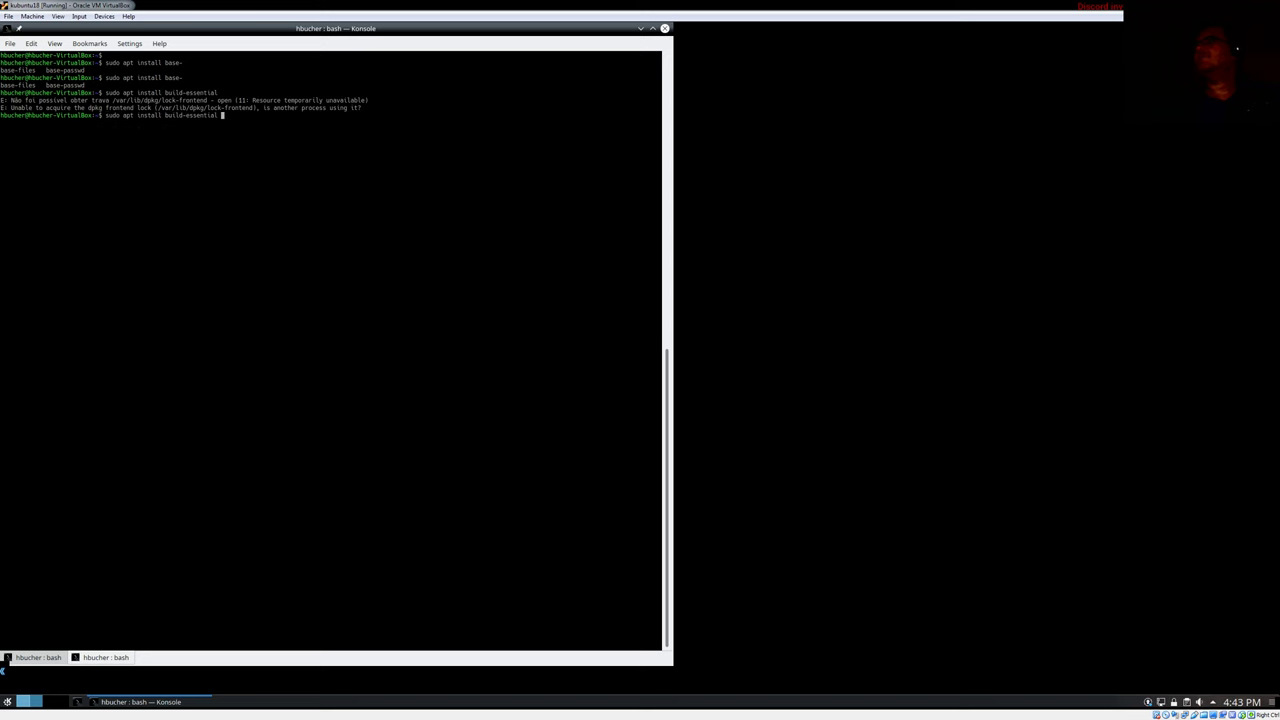
pyautogui.press('Home')
pyautogui.write('^[[8')
pyautogui.hotkey('ctrl', 'c')
pyautogui.hotkey('ctrl', 'c')
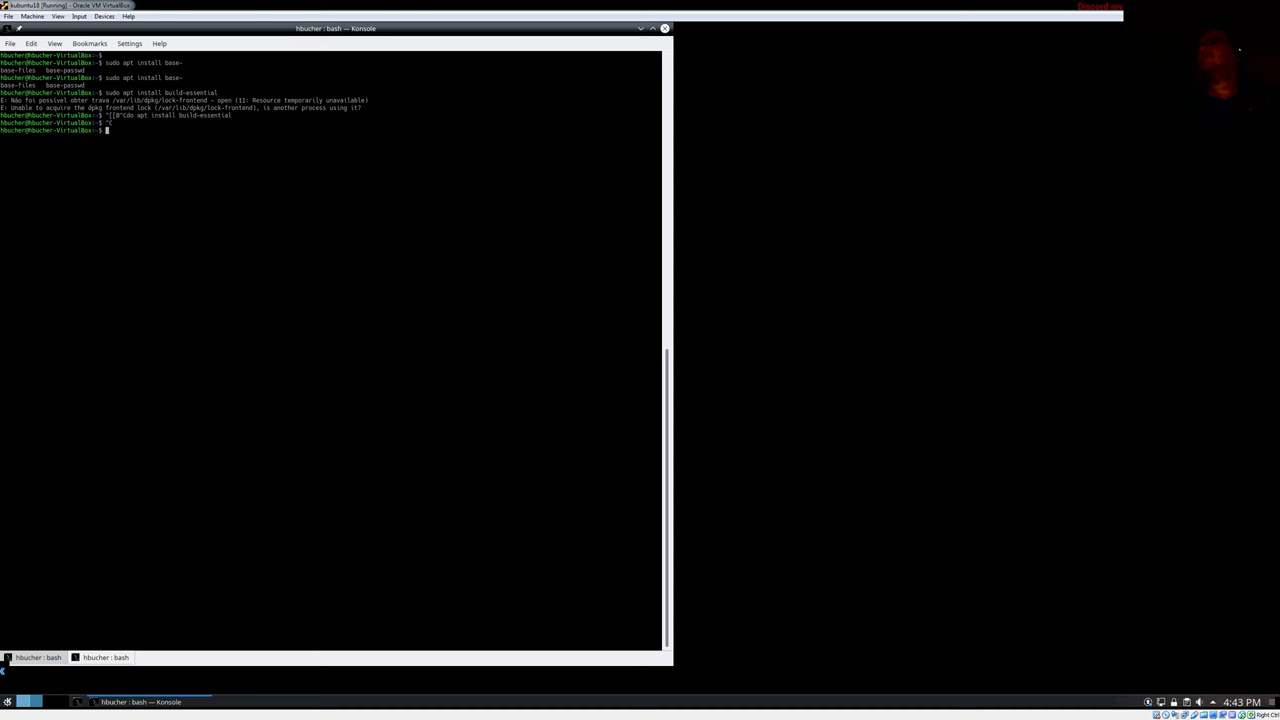
# - Highlight the package lock error, check the running processes with top, and return to the prompt
pyautogui.moveTo(362, 108); pyautogui.dragTo(53, 97)
pyautogui.click(243, 285)
pyautogui.write('top')
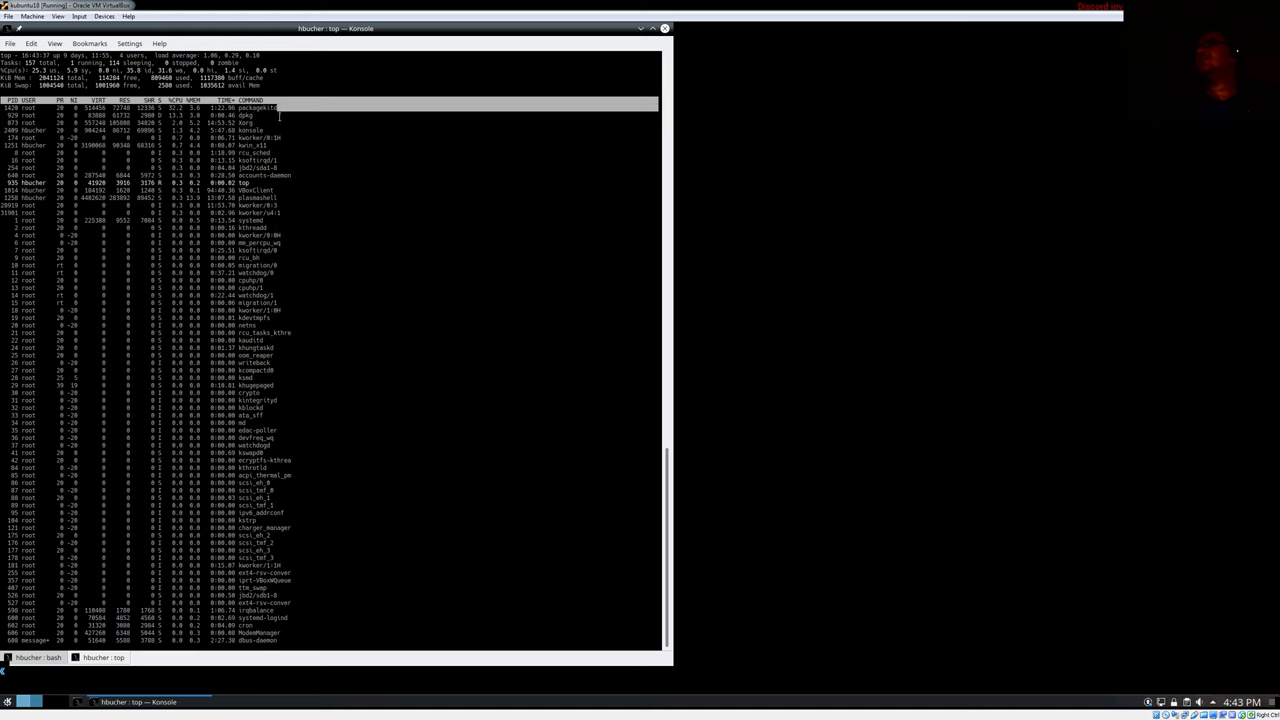
pyautogui.press('q')
pyautogui.press('Return')
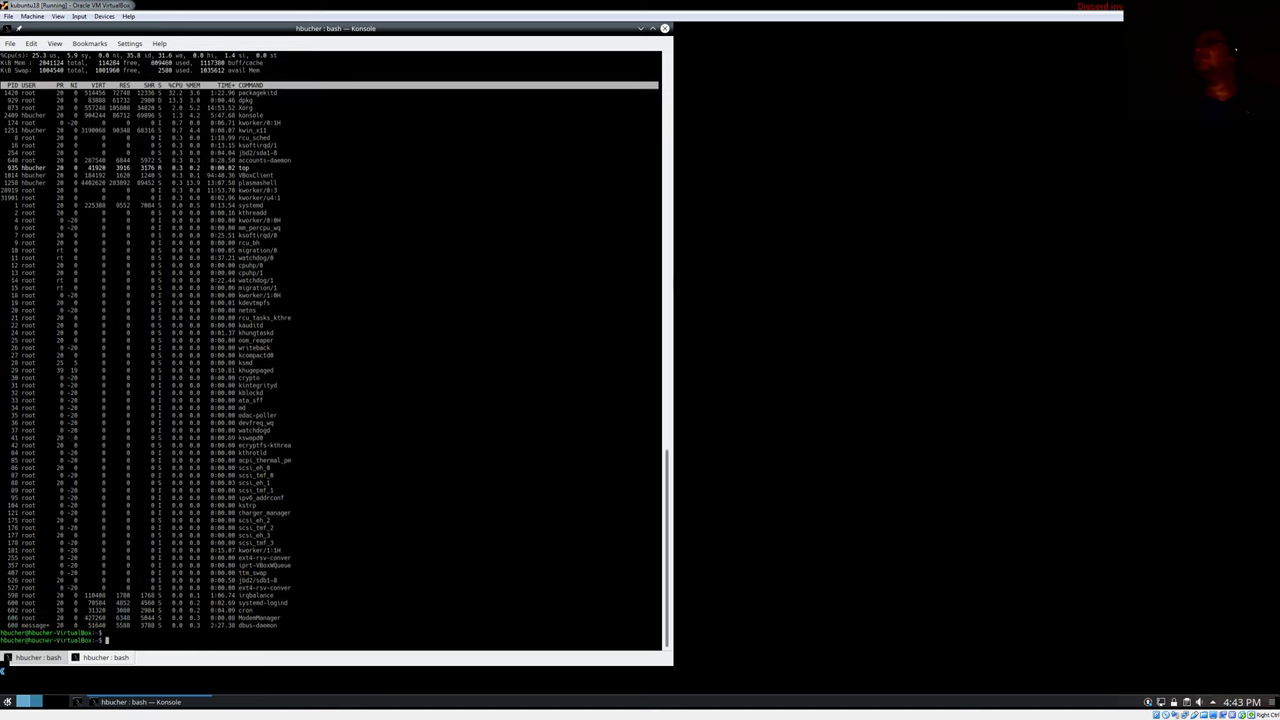
# - Try the build-essential installation two more times with sudo apt install
pyautogui.press('Return')
pyautogui.write('top')
pyautogui.press('Up')
pyautogui.press('Return')
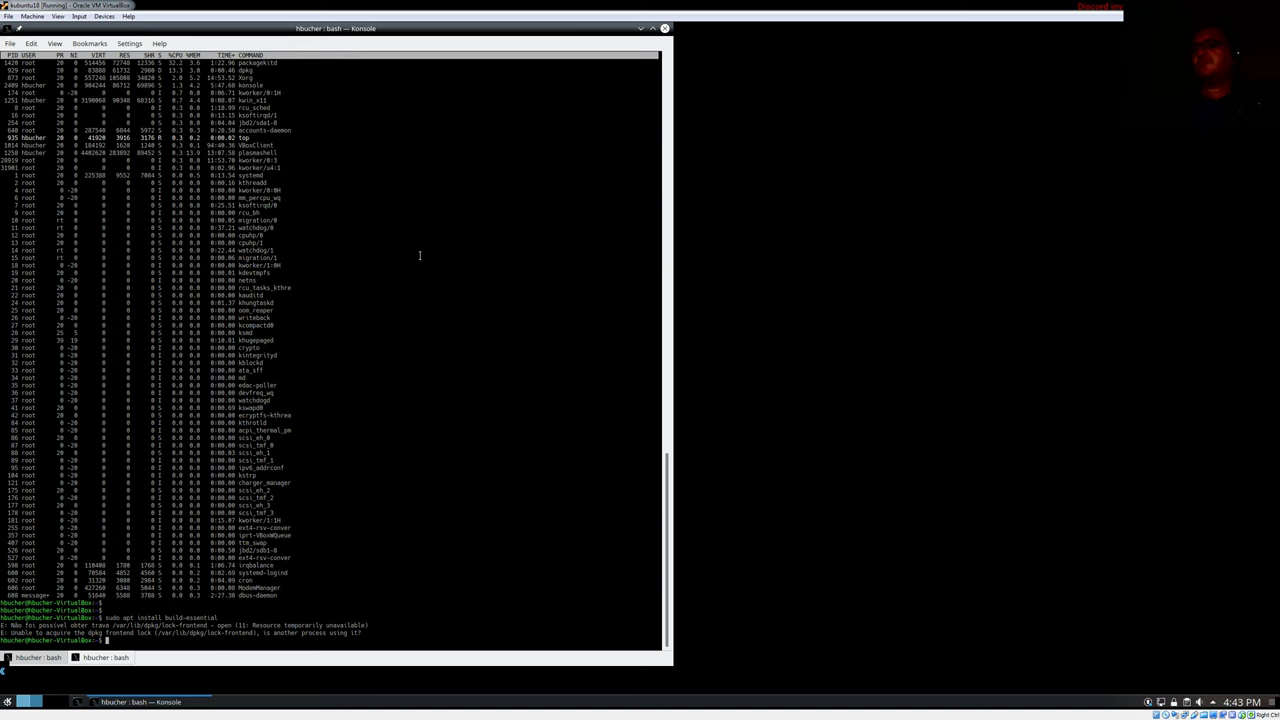
pyautogui.press('Up')
pyautogui.press('Return')
pyautogui.press('Return')
pyautogui.press('Return')
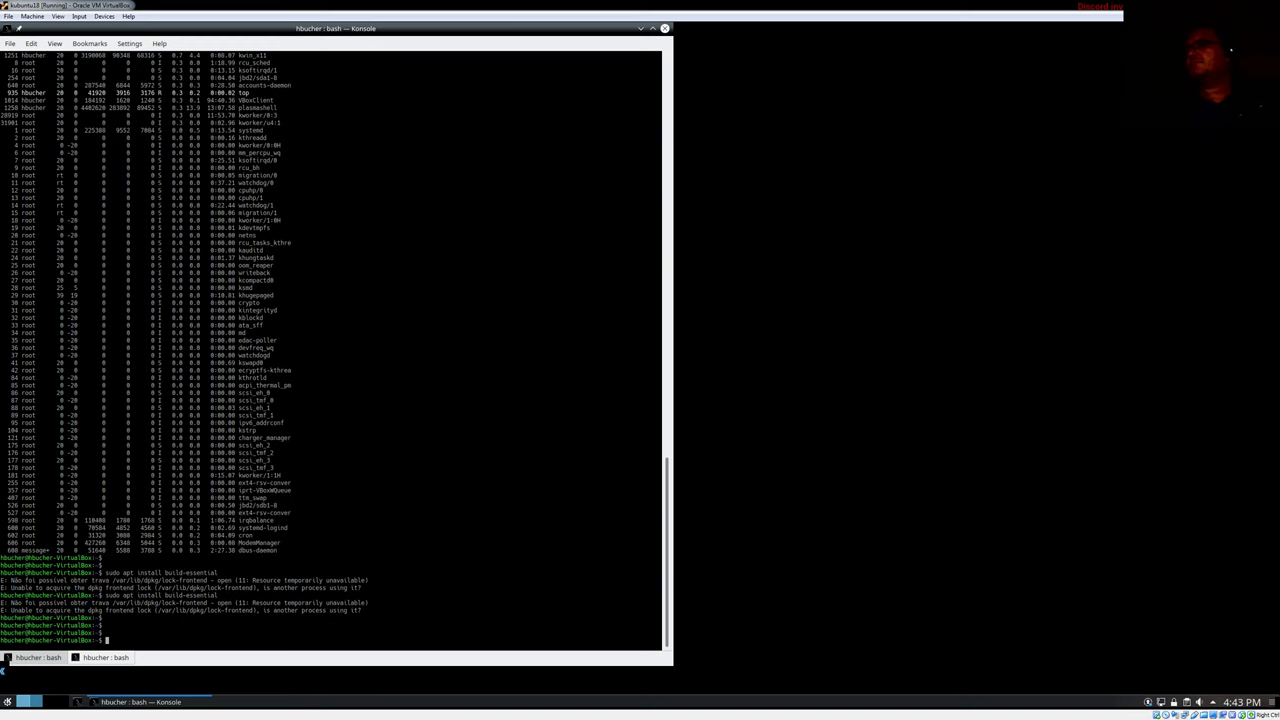
# - Run top with full command lines shown and examine the unattended-upgrade process
pyautogui.write('top')
pyautogui.press('Return')
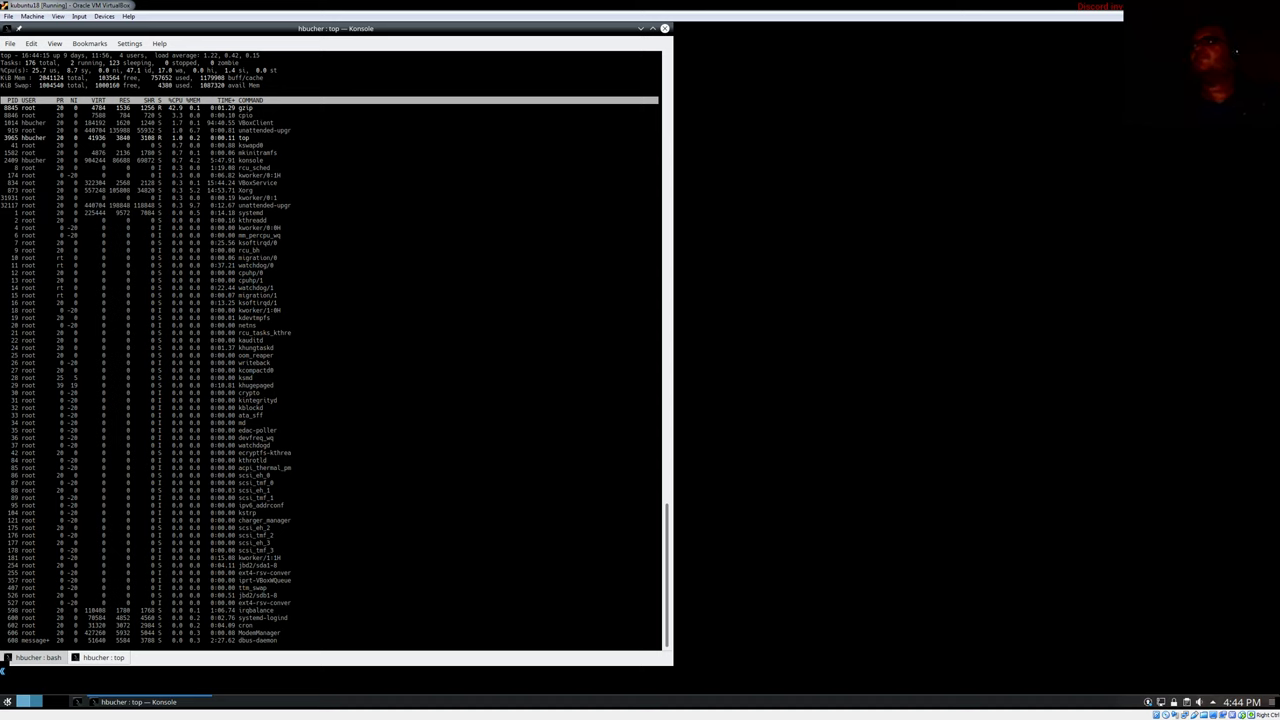
pyautogui.press('c')
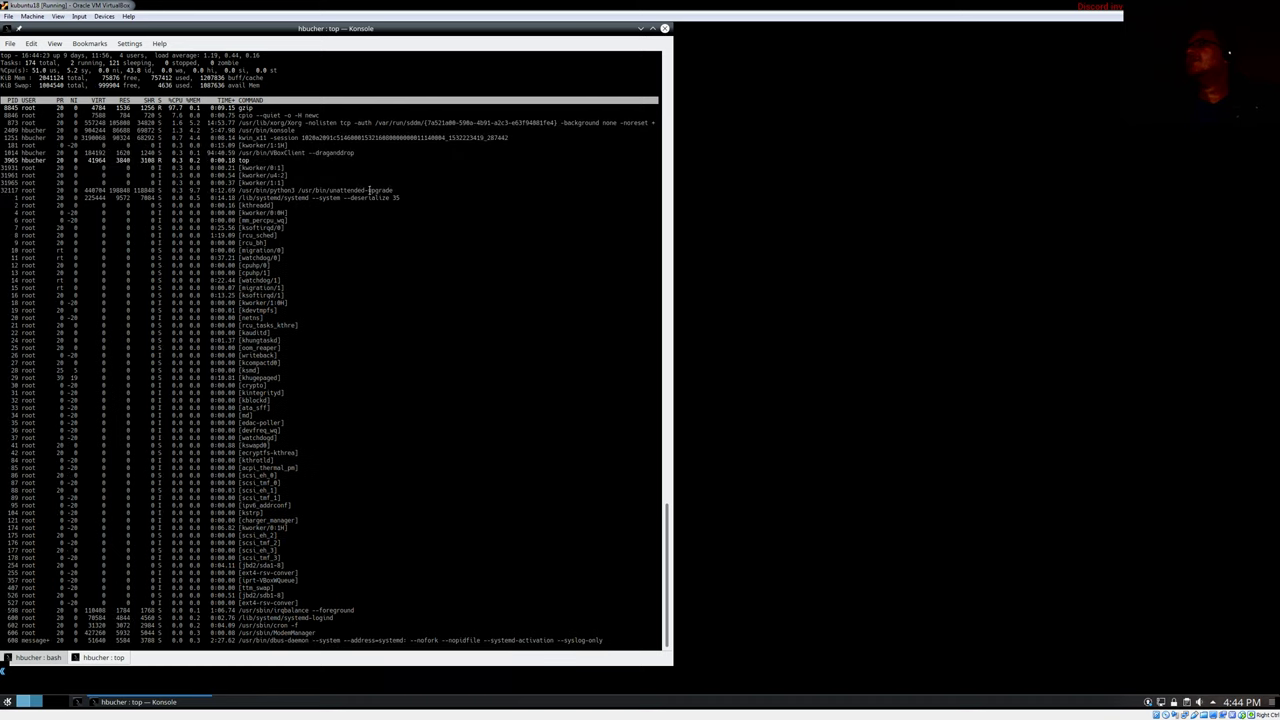
pyautogui.doubleClick(369, 190)
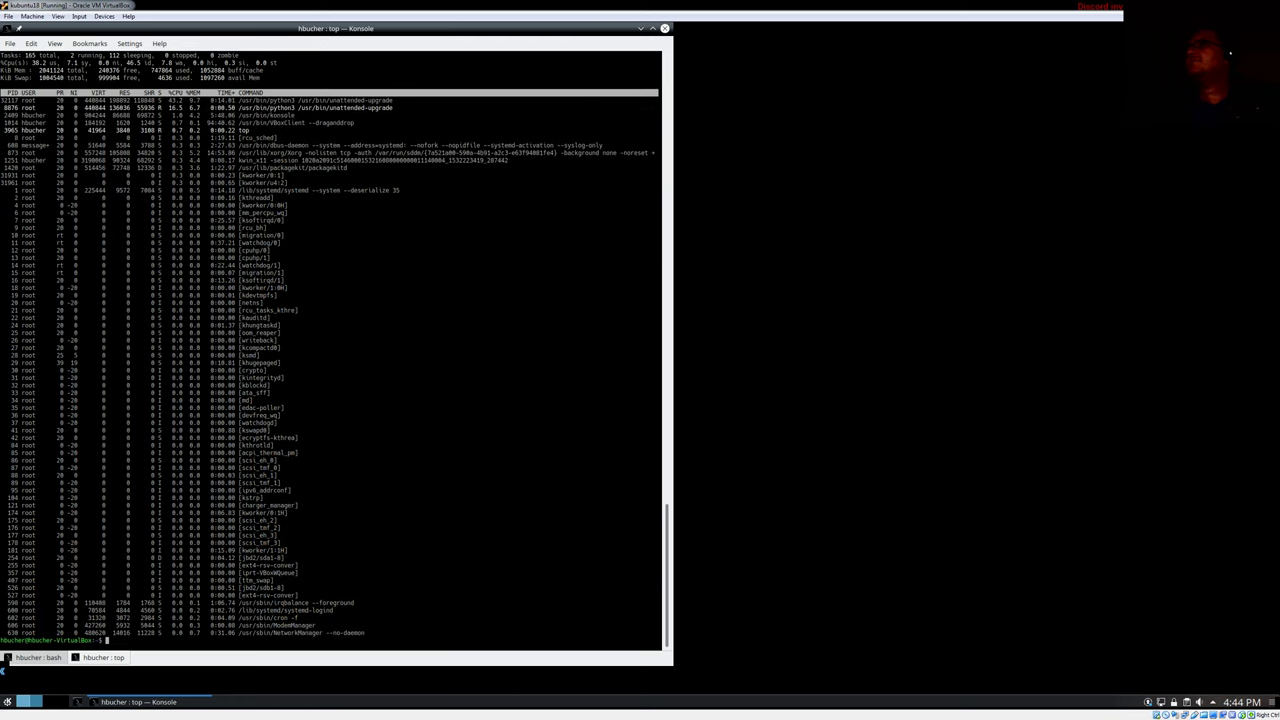
# - Leave top and page through the full process list with ps -efl | less
pyautogui.press('q')
pyautogui.press('Return')
pyautogui.write('ps -')
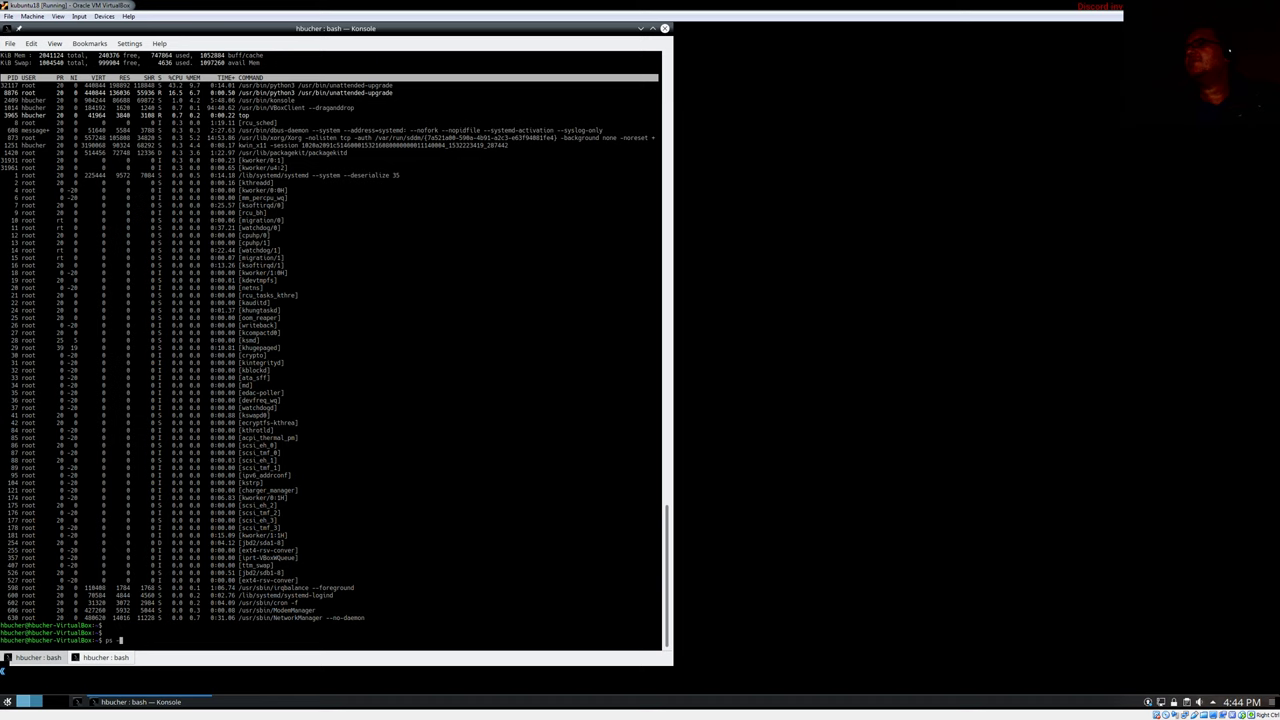
pyautogui.write('efl | g')
pyautogui.press('BackSpace')
pyautogui.write('less')
pyautogui.press('Return')
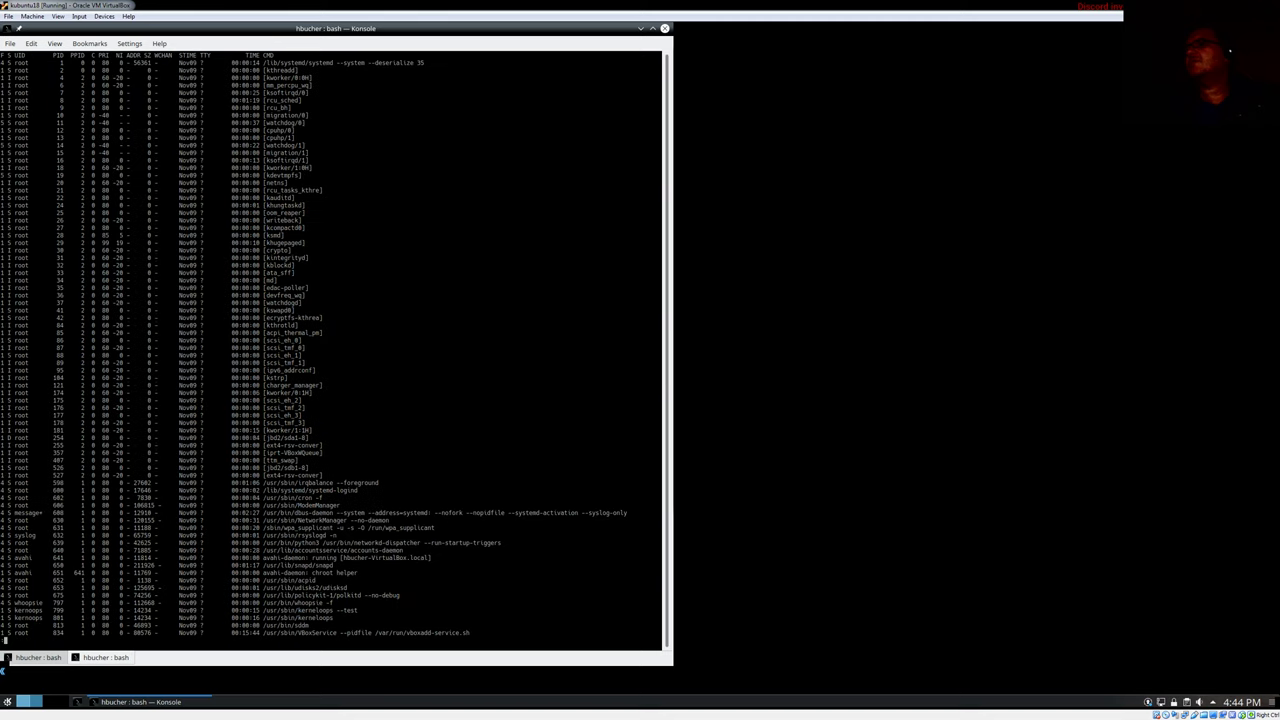